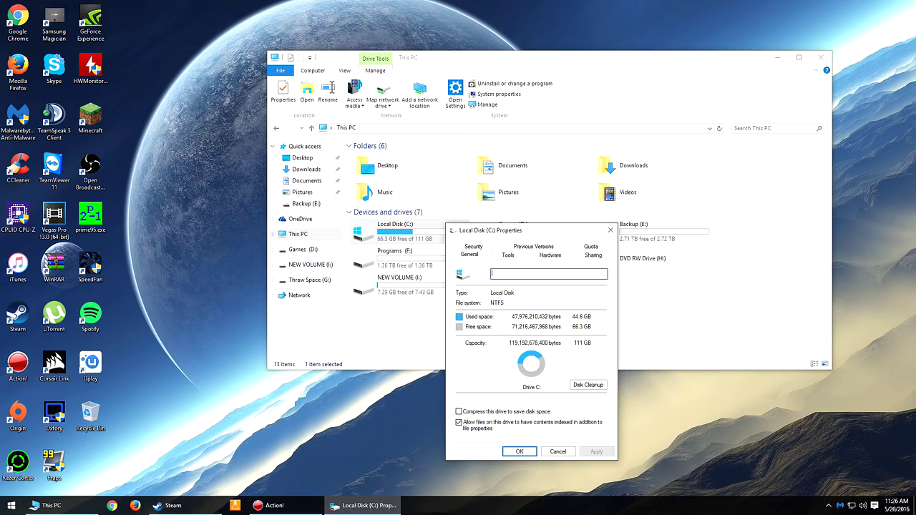
- Open the write-caching policies of the Samsung SSD 840 EVO 120GB from the hardware properties of Local Disk (C:)
click(551, 255)
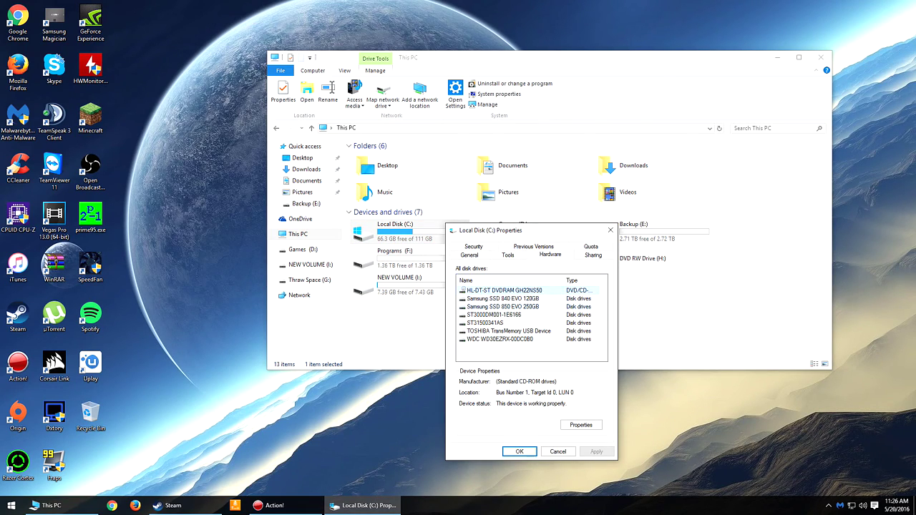
click(503, 299)
click(581, 424)
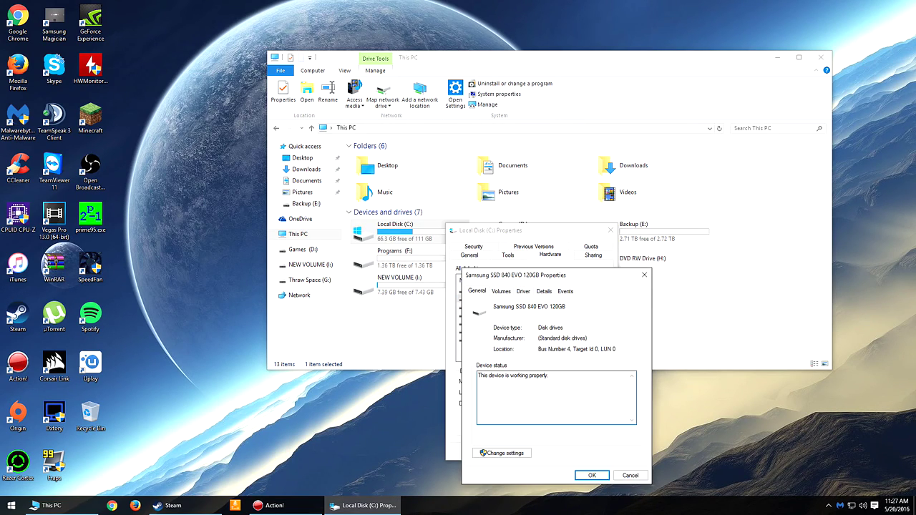
click(91, 73)
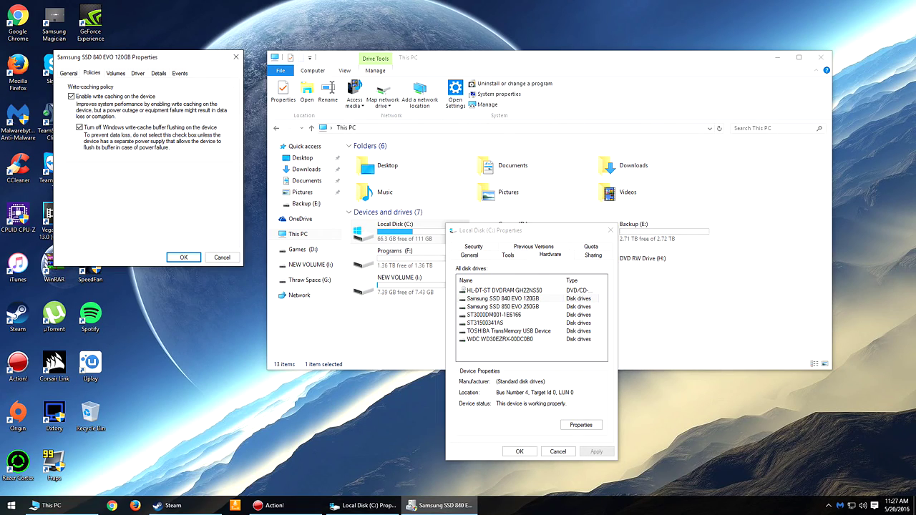
- Turn write caching off and back on for the Samsung SSD 840 EVO 120GB and accept the drive's properties
click(71, 96)
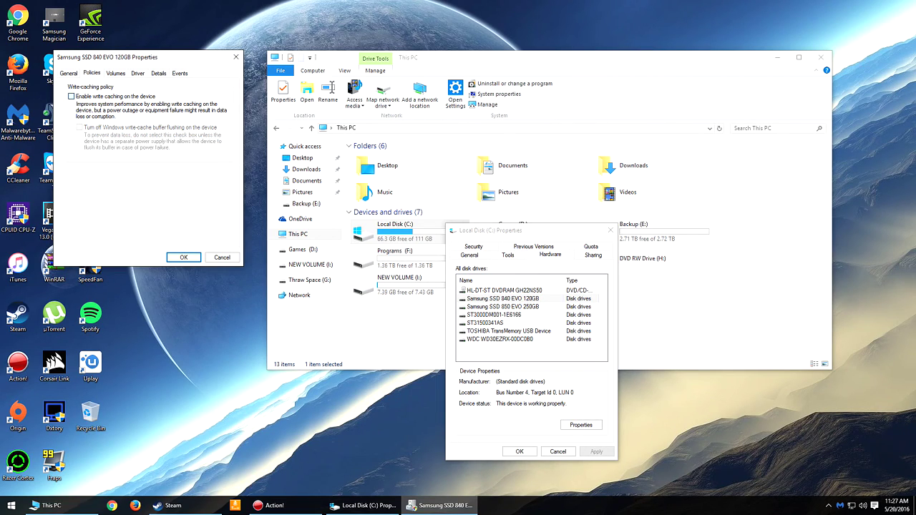
click(71, 96)
key(Return)
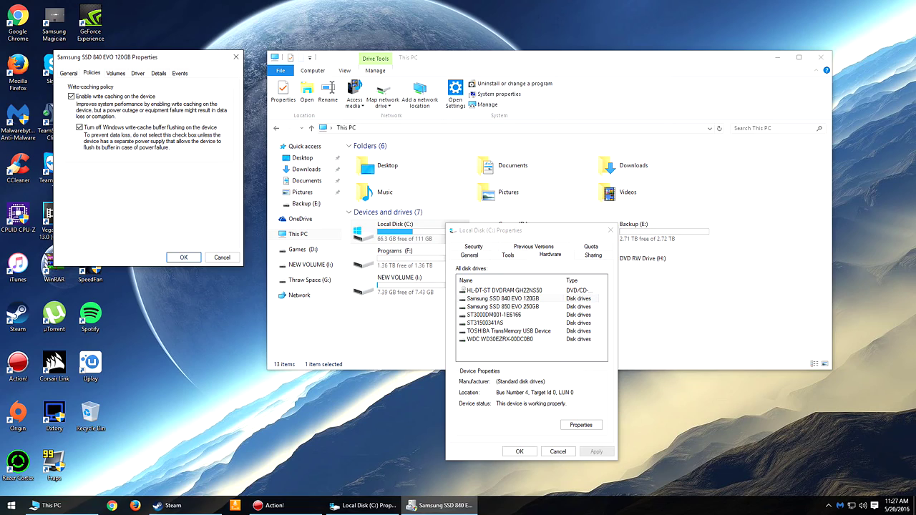
click(519, 452)
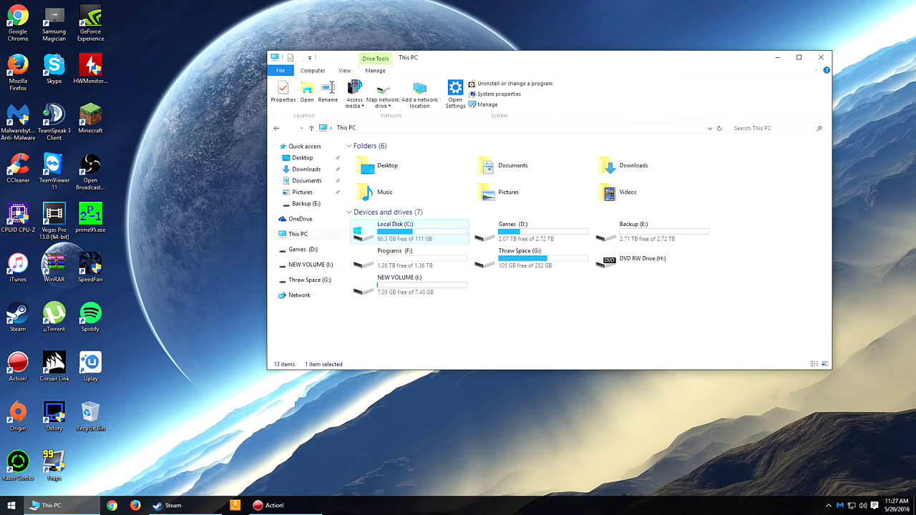
- Select the Samsung SSD 850 EVO 250GB in the hardware properties of the Thraw Space (G:) drive
click(530, 326)
right_click(543, 259)
click(573, 471)
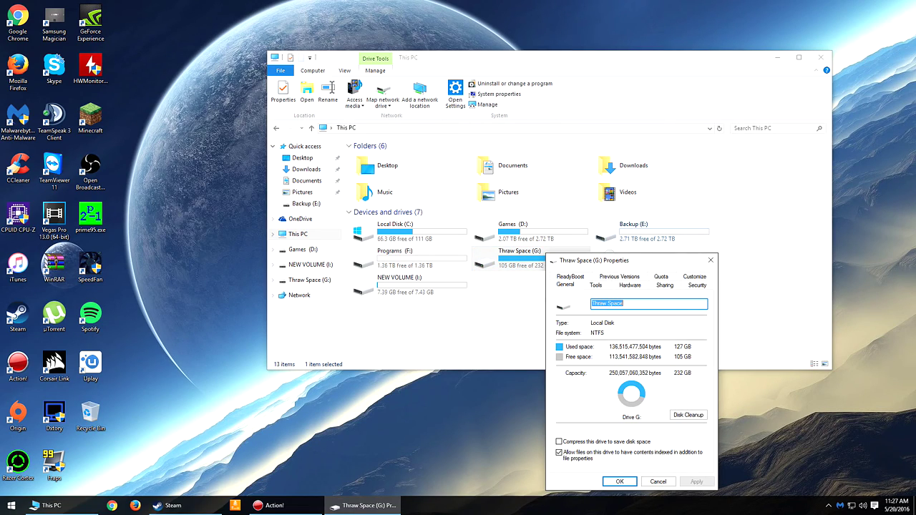
key(ctrl+Tab)
key(ctrl+Tab)
key(Down)
key(Down)
key(Tab)
key(Return)
key(Escape)
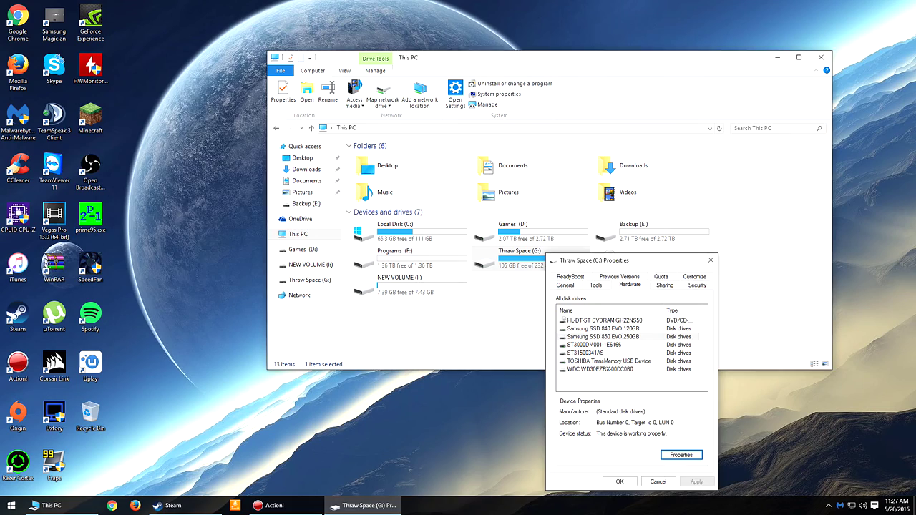
- Examine the removal and write-caching policies of the Samsung SSD 850 EVO 250GB and close the Thraw Space (G:) properties
key(Return)
key(ctrl+Tab)
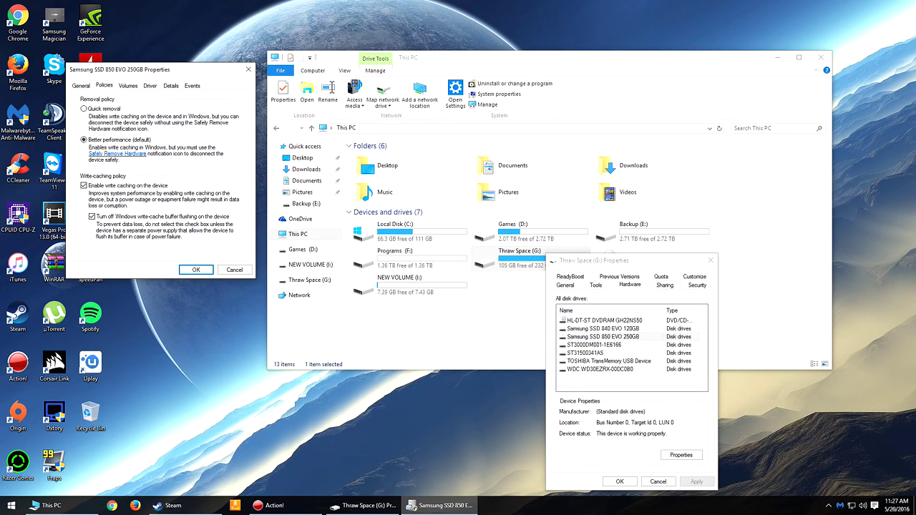
key(Tab)
key(Return)
key(Tab)
key(Tab)
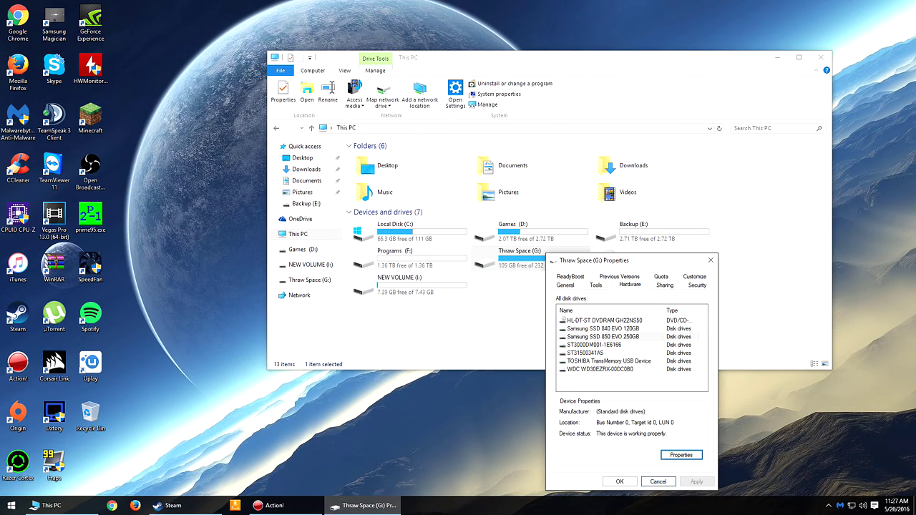
key(Return)
- Examine the write-caching policy of the ST3000DM001-1E6166 disk through the Backup (E:) properties and close the dialogs
right_click(631, 231)
click(658, 444)
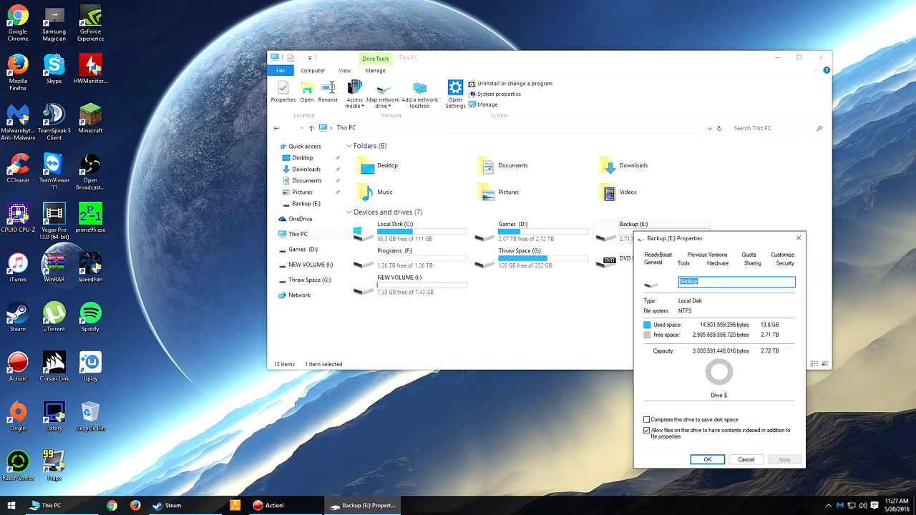
key(ctrl+Tab)
key(ctrl+Tab)
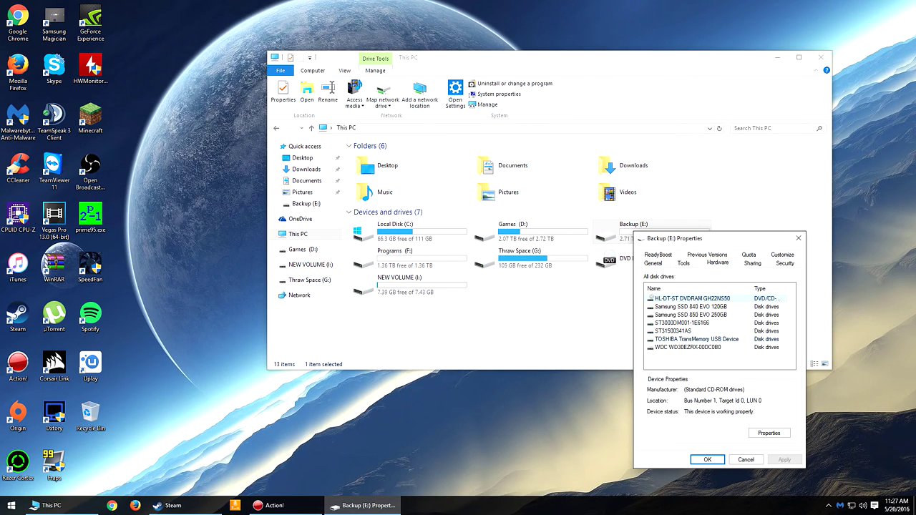
key(Down)
key(Down)
key(Down)
key(alt+r)
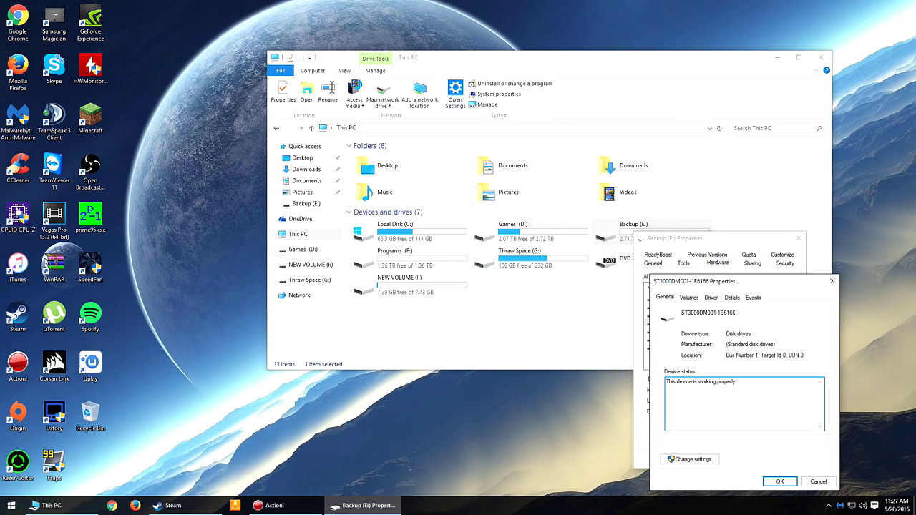
key(ctrl+Tab)
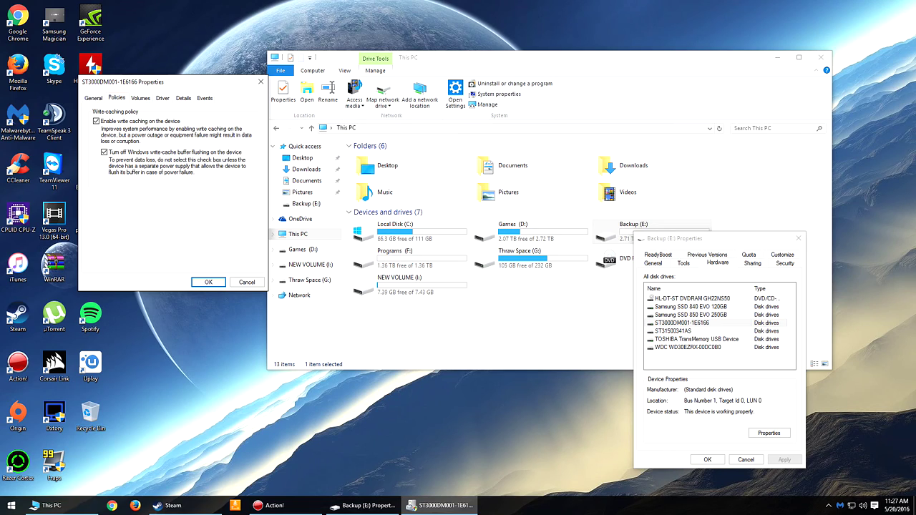
key(Escape)
key(Escape)
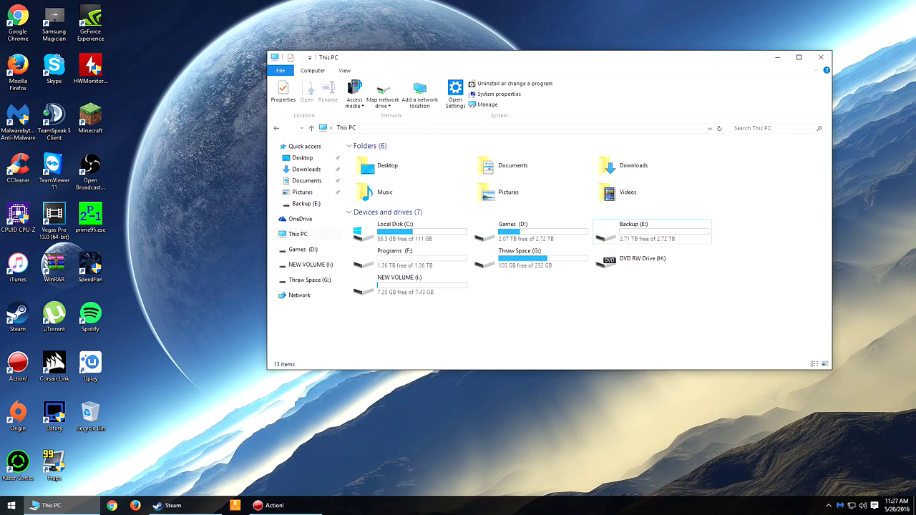
- Open Performance Options from the advanced system settings of This PC and move the dialog clear of System Properties
right_click(466, 344)
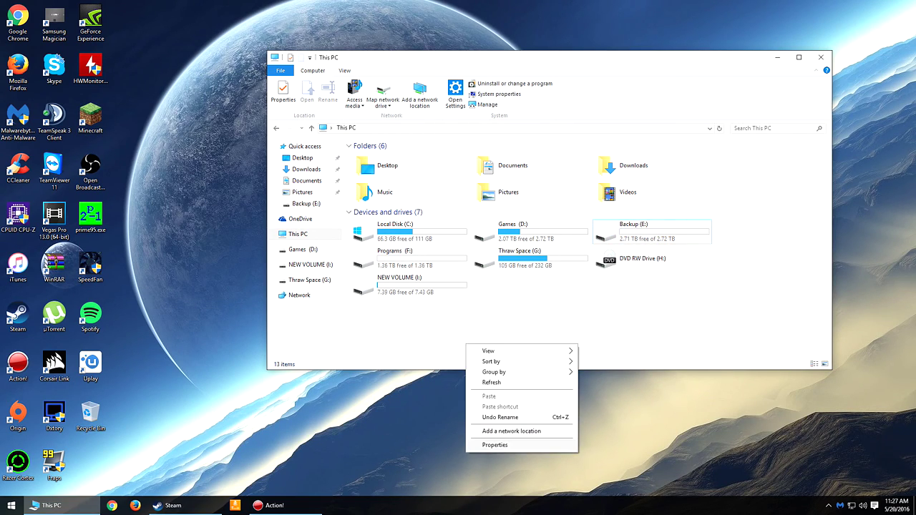
key(Escape)
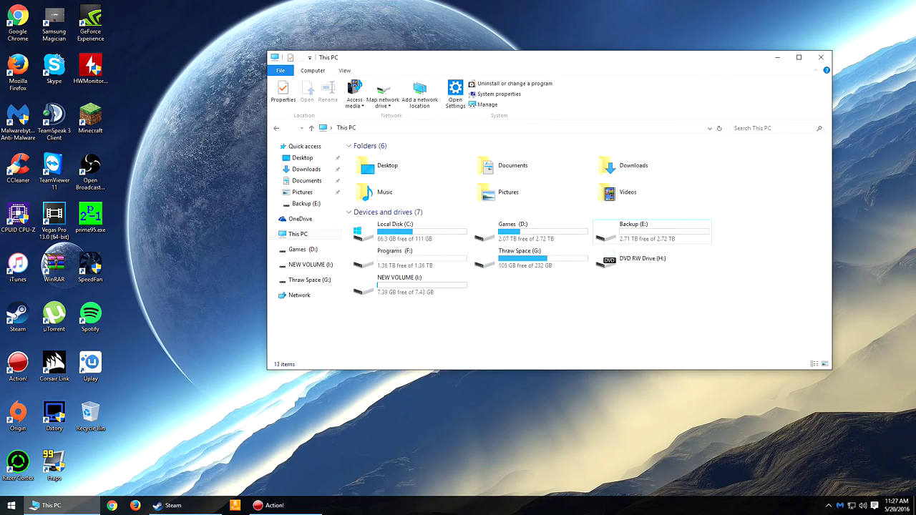
key(shift+F10)
key(r)
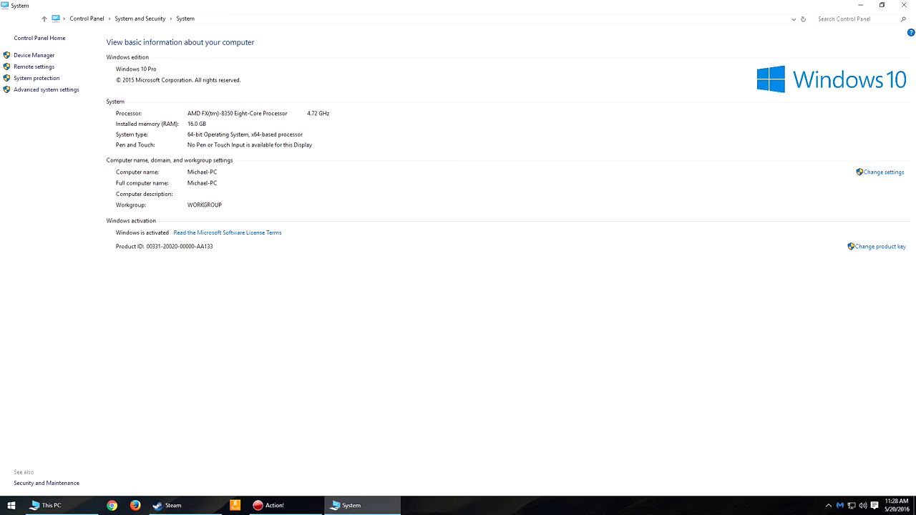
click(45, 89)
click(250, 163)
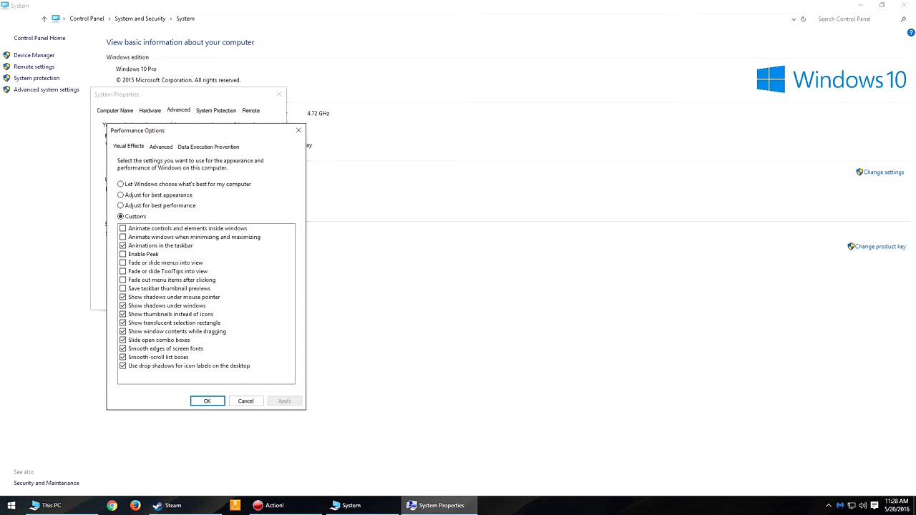
drag(208, 130, 488, 83)
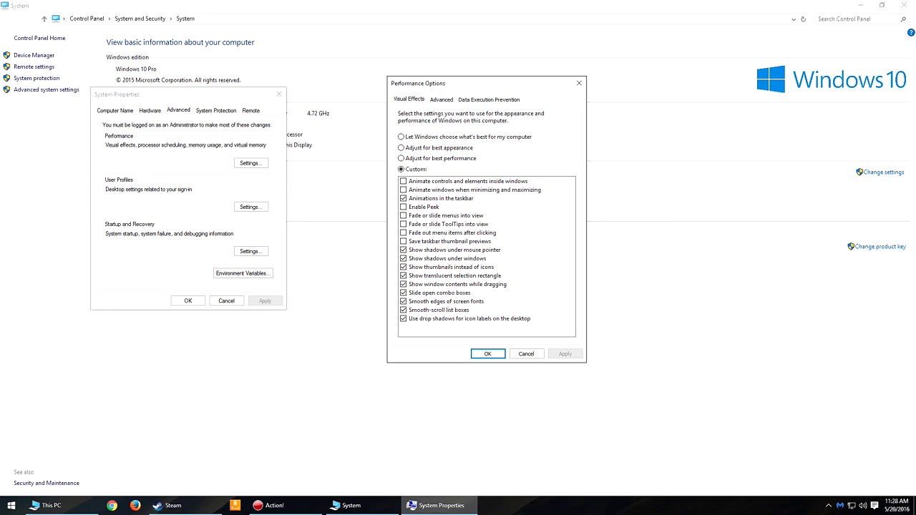
- Set drive D: (Games) to no paging file in the virtual memory settings
click(442, 99)
click(549, 222)
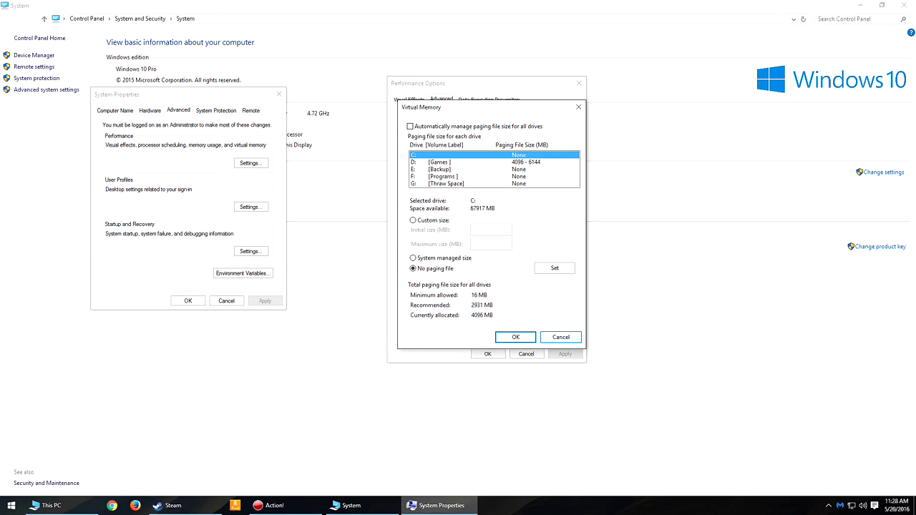
click(561, 337)
key(alt+c)
click(472, 163)
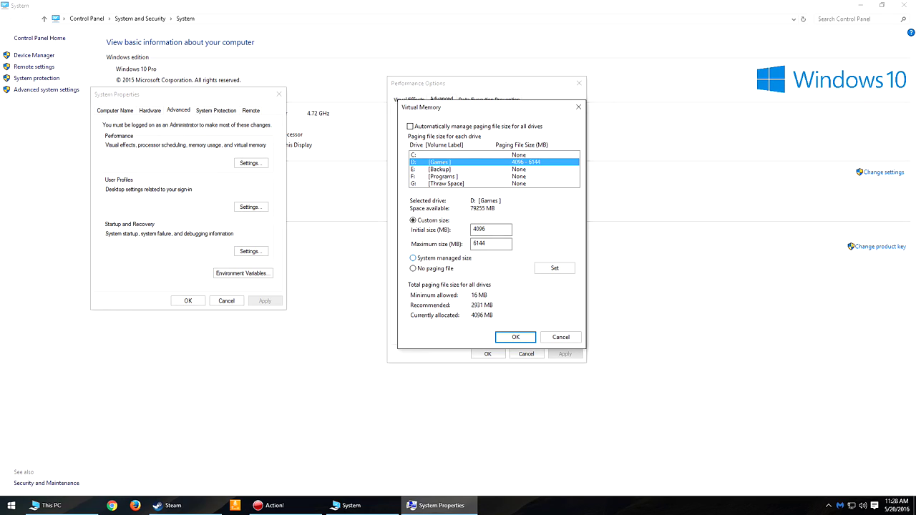
click(431, 269)
click(554, 269)
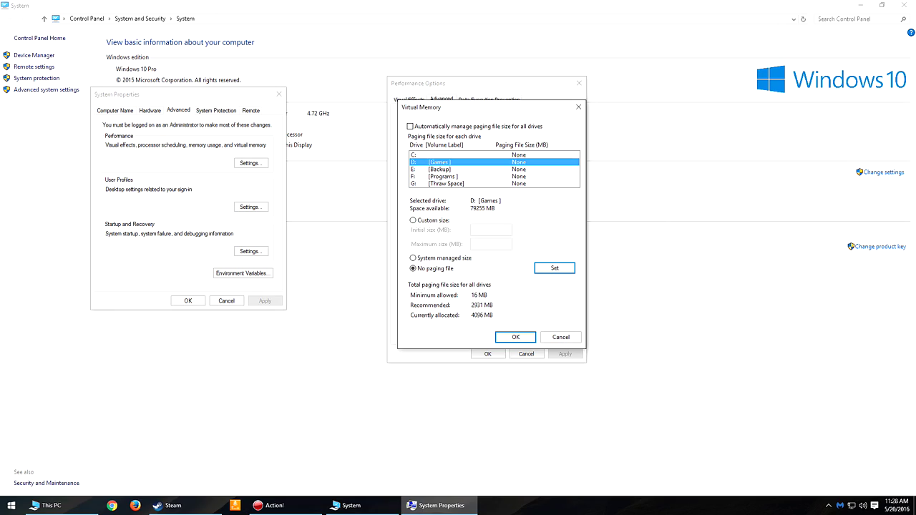
- Accept the virtual memory change with no paging file on C:, and close all system dialogs and windows
click(473, 155)
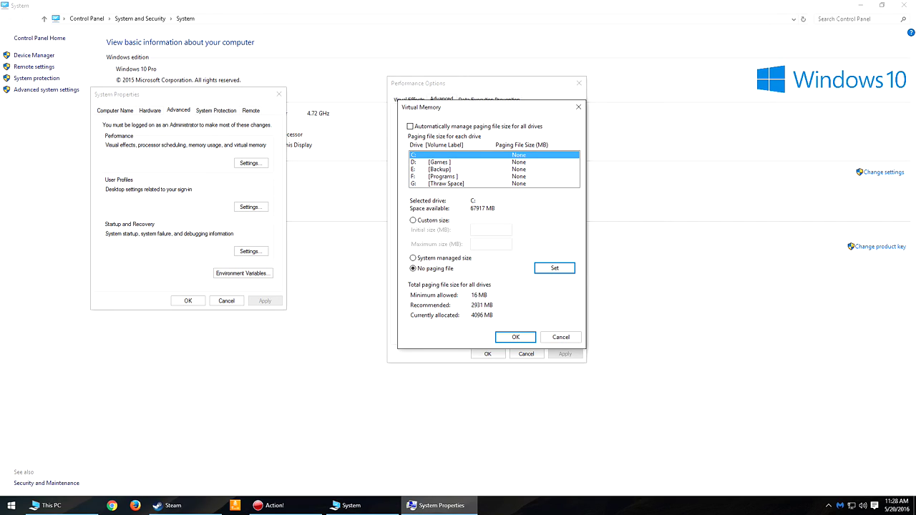
key(Return)
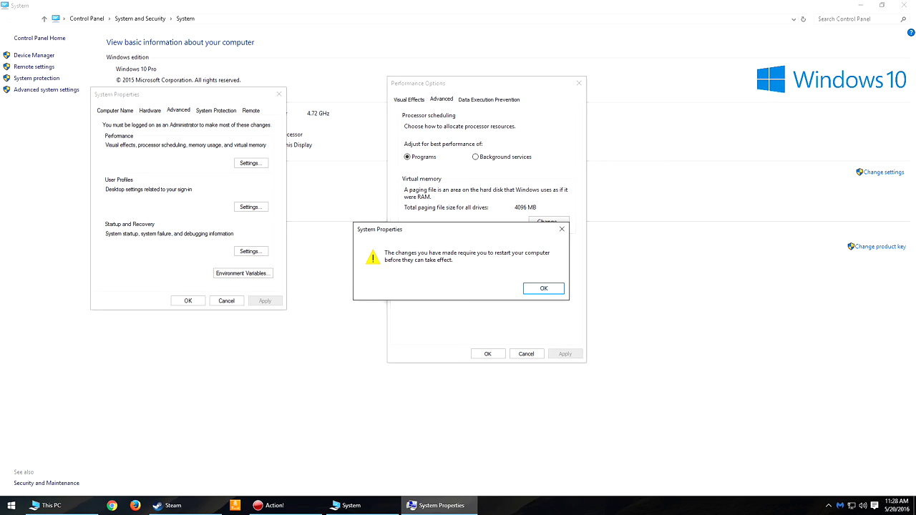
key(Return)
click(565, 354)
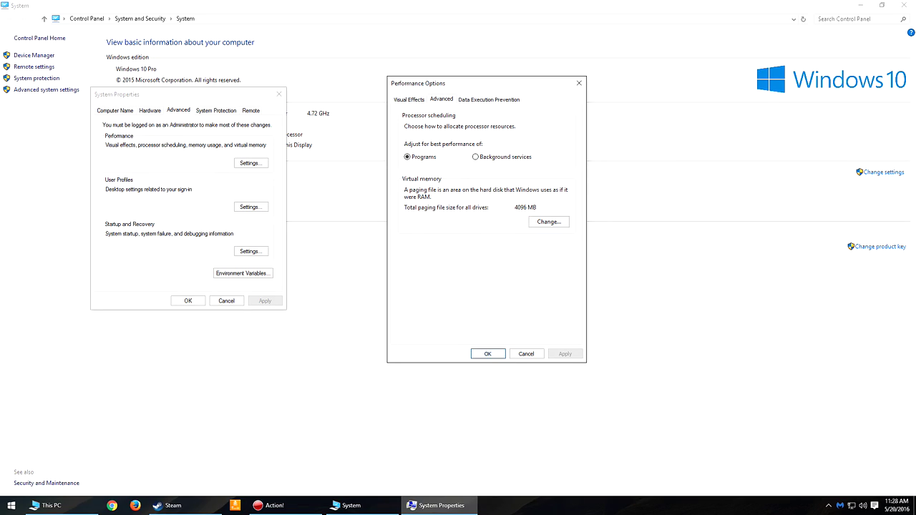
key(Return)
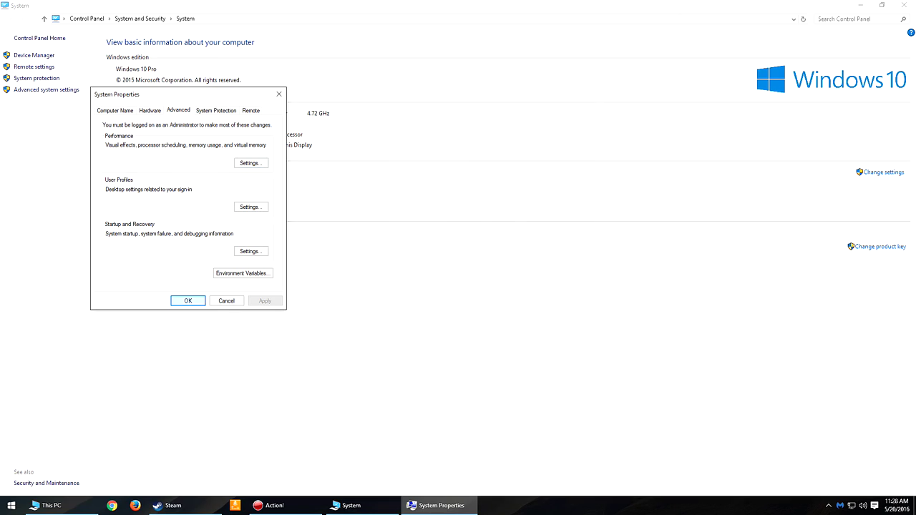
key(Return)
click(509, 262)
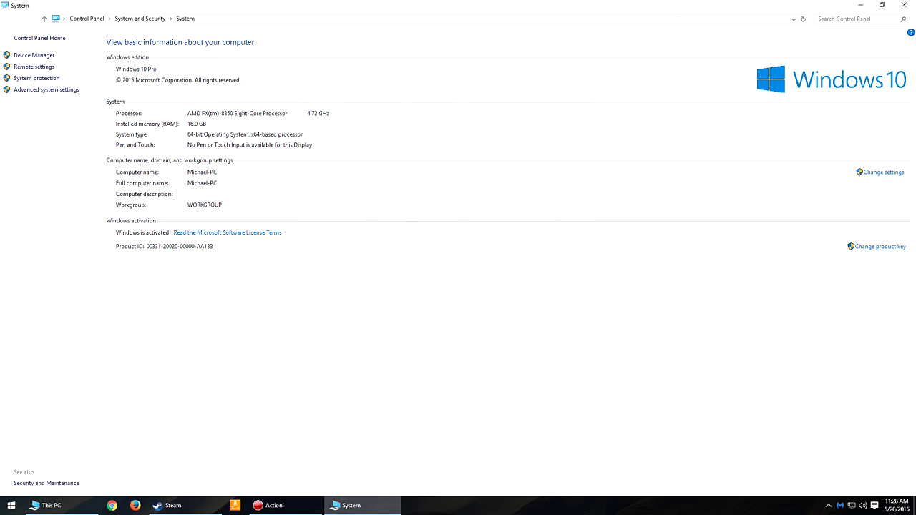
key(alt+F4)
key(alt+F4)
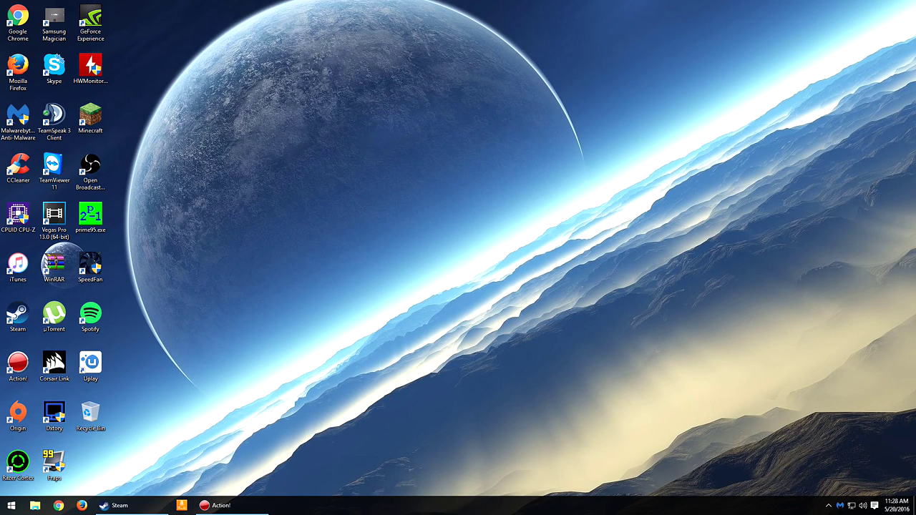
- Launch CCleaner and scan the registry for issues
drag(196, 109, 374, 299)
double_click(18, 166)
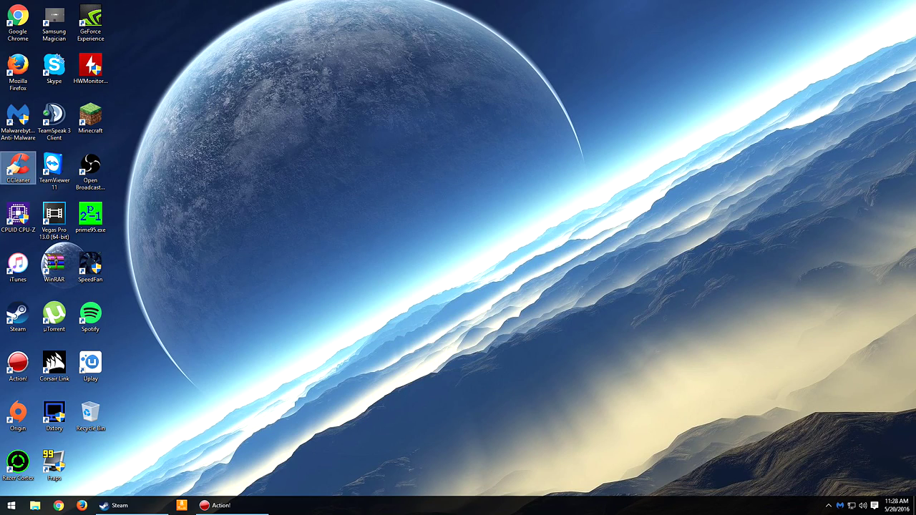
click(533, 280)
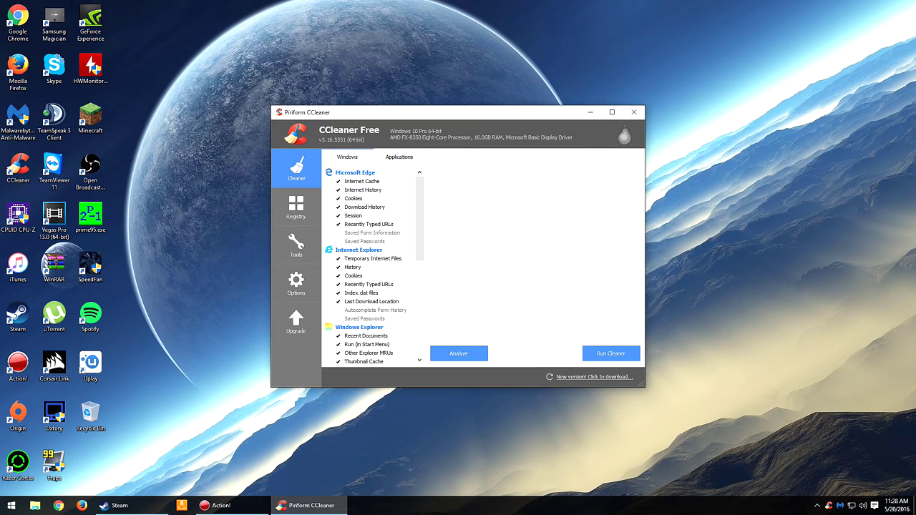
click(297, 207)
click(459, 353)
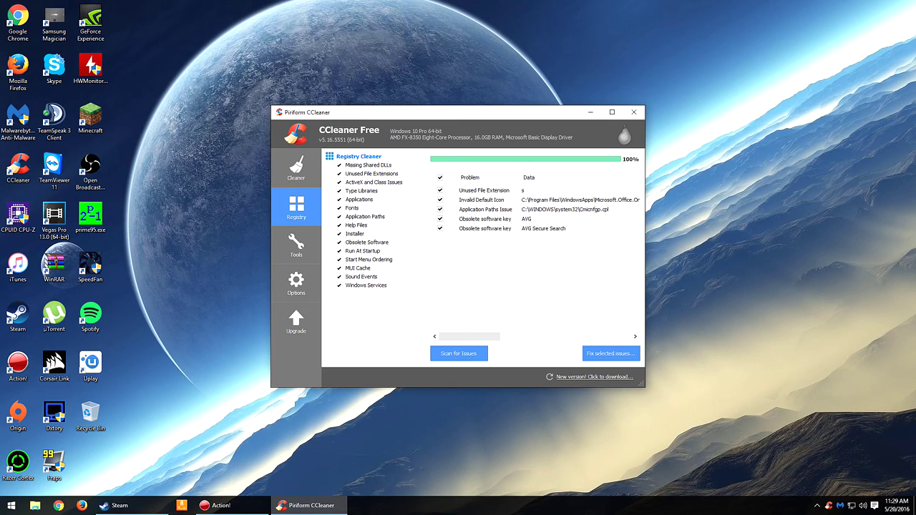
- Fix all selected registry issues and close the issue details
click(610, 354)
click(469, 275)
click(470, 296)
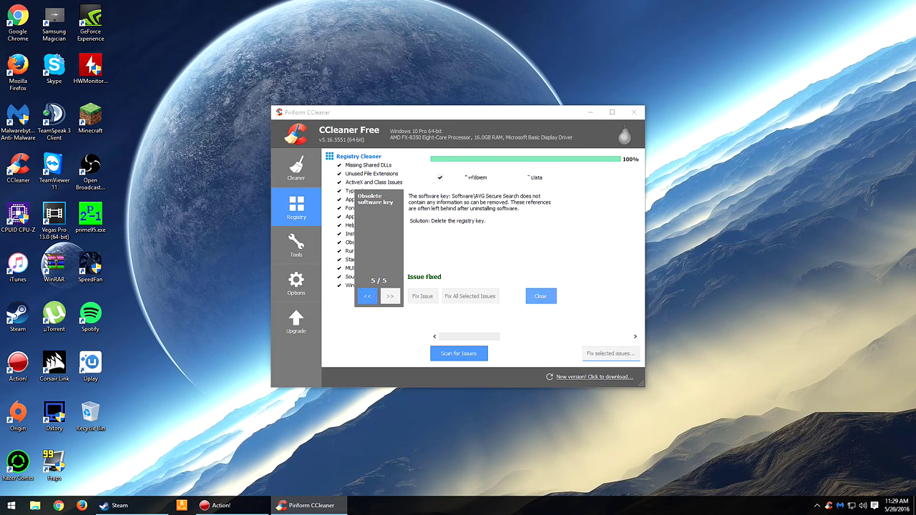
click(540, 295)
- Run the file cleaner with the selected Windows and application items and close CCleaner
click(296, 168)
click(610, 353)
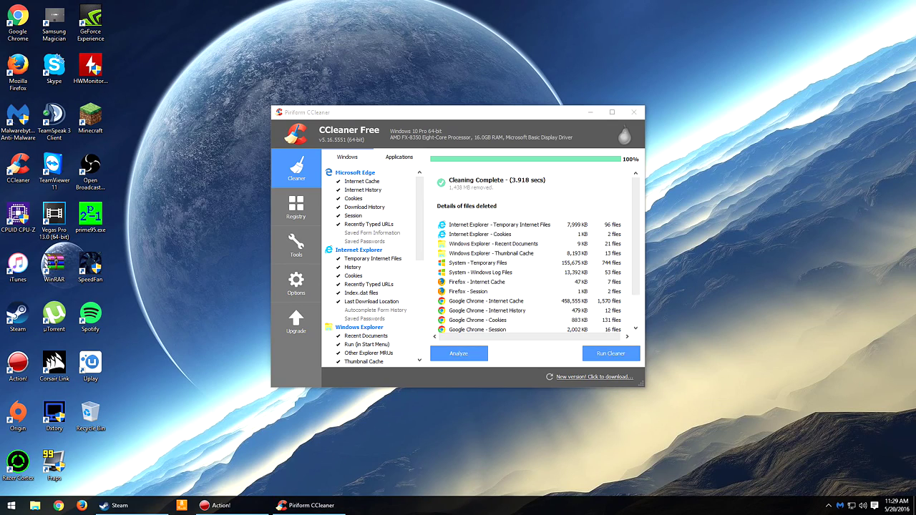
click(633, 111)
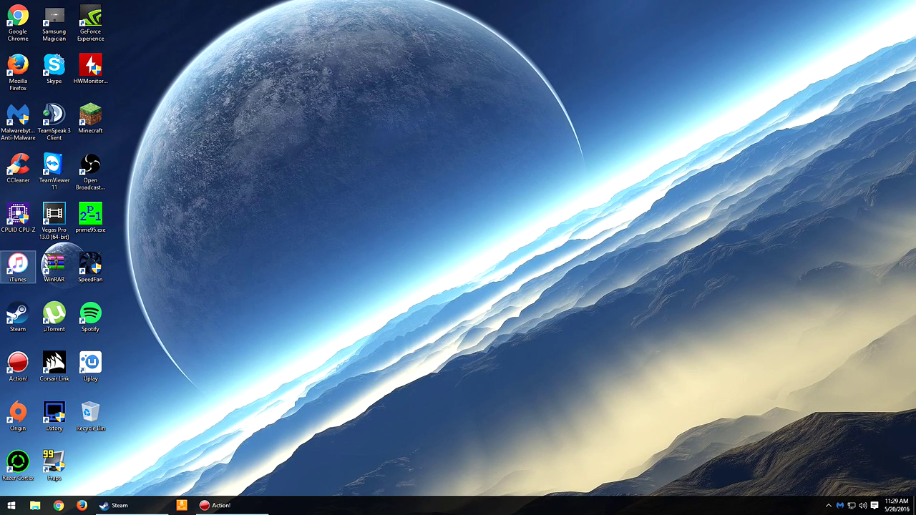
- Check the RAPID Mode status and requirements in Samsung Magician, and close the program
double_click(53, 21)
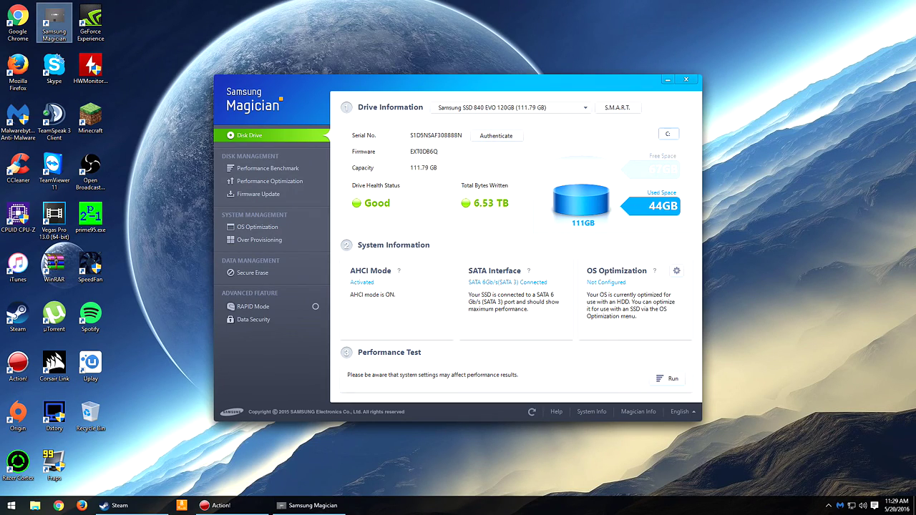
click(254, 306)
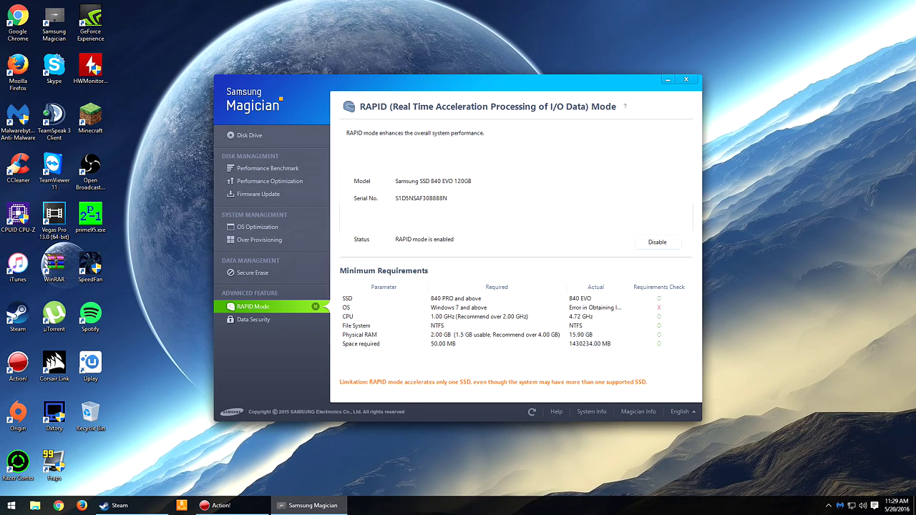
click(685, 80)
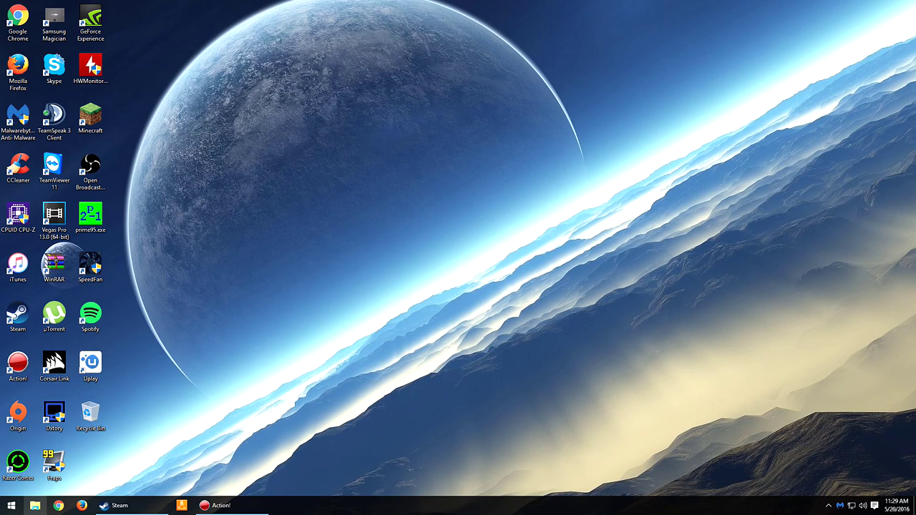
- Review the protection status on the Malwarebytes Anti-Malware dashboard and close the program
click(34, 506)
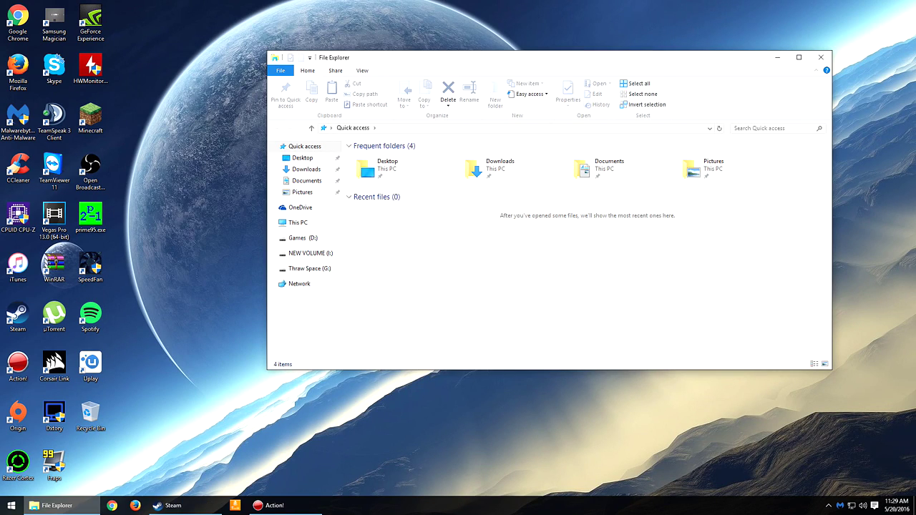
click(821, 57)
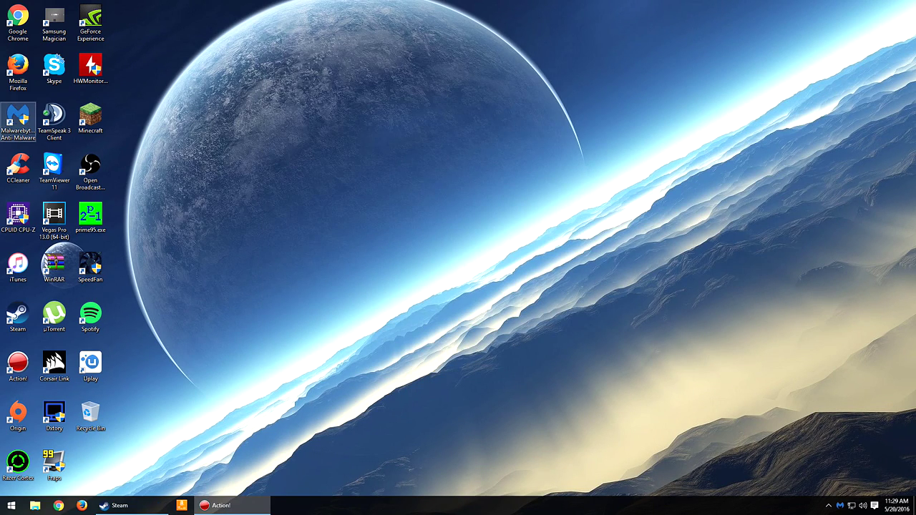
double_click(18, 123)
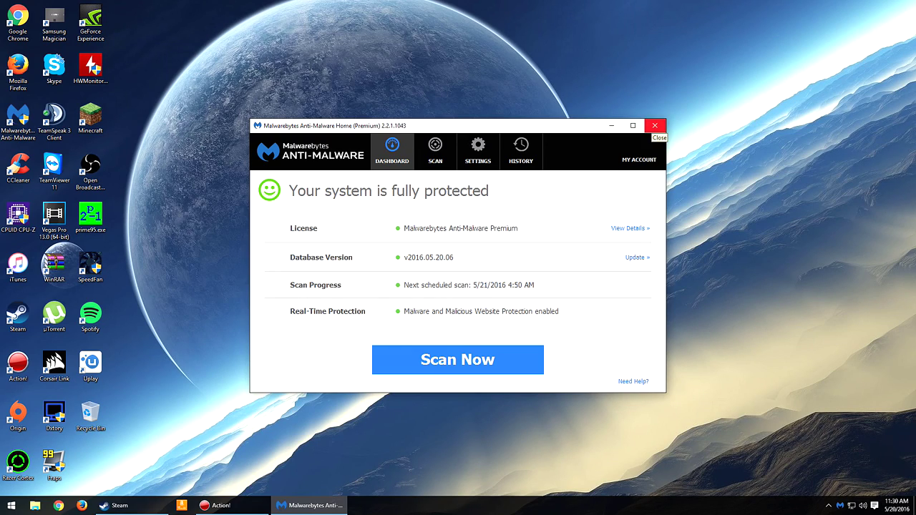
click(654, 125)
- Try to download GeForce Game Ready Driver 365.19 in NVIDIA GeForce Experience, and minimize its window
click(828, 506)
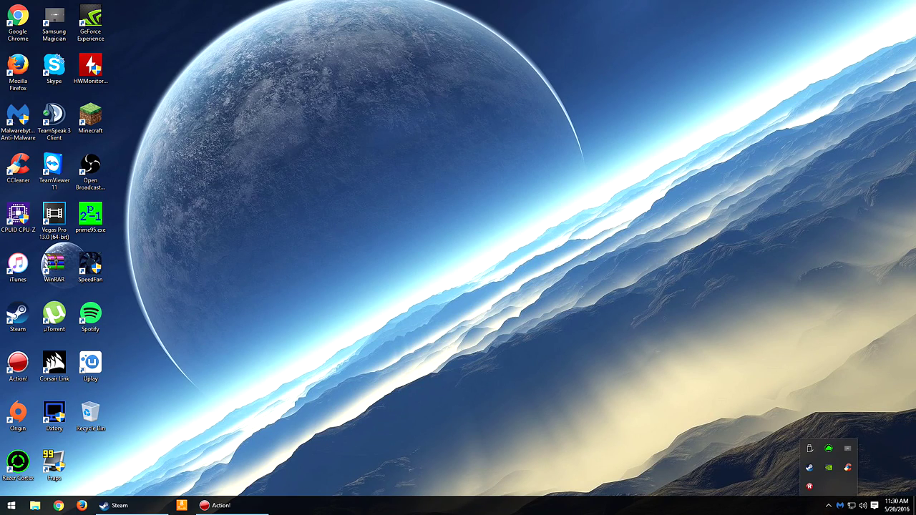
right_click(828, 467)
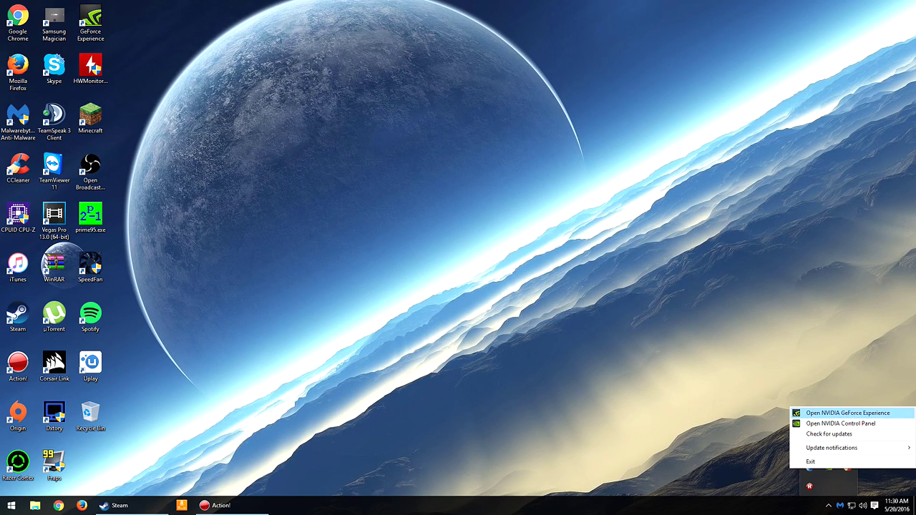
click(848, 413)
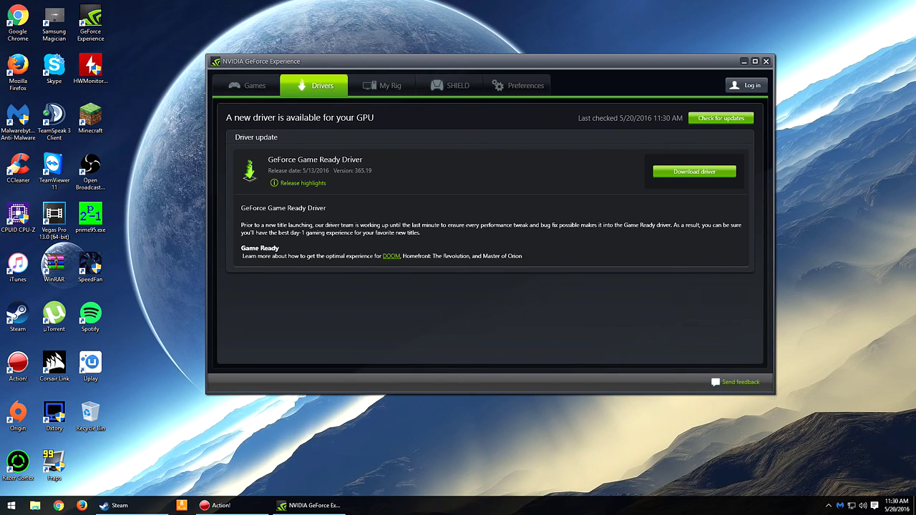
click(694, 171)
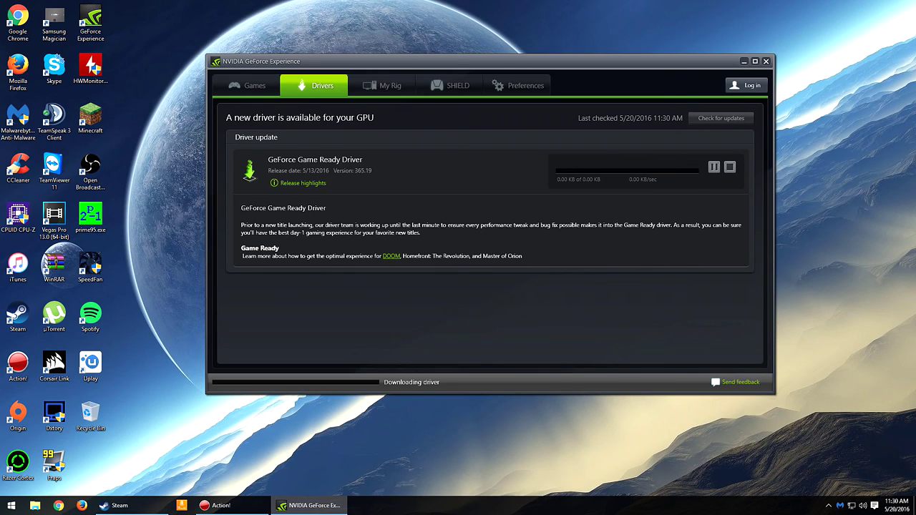
click(829, 506)
click(828, 506)
click(743, 61)
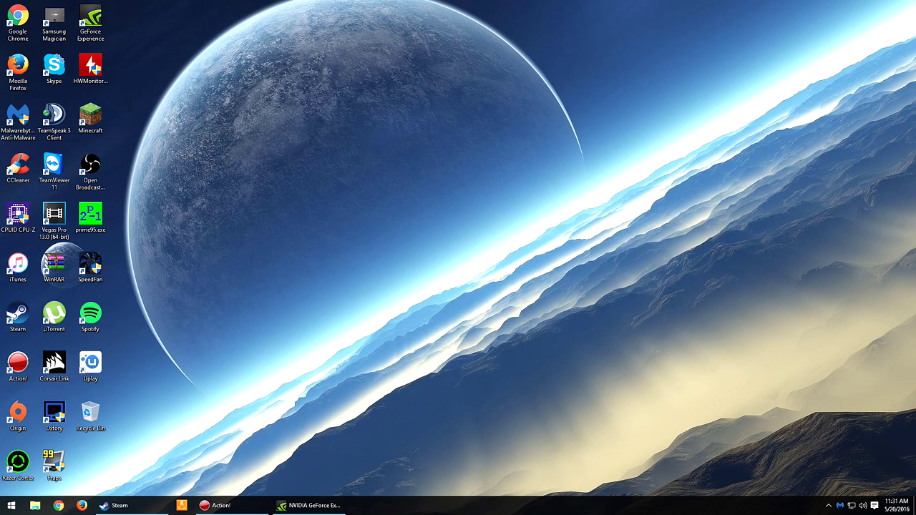
- Switch to Google Chrome and search for "amd drivers"
click(59, 505)
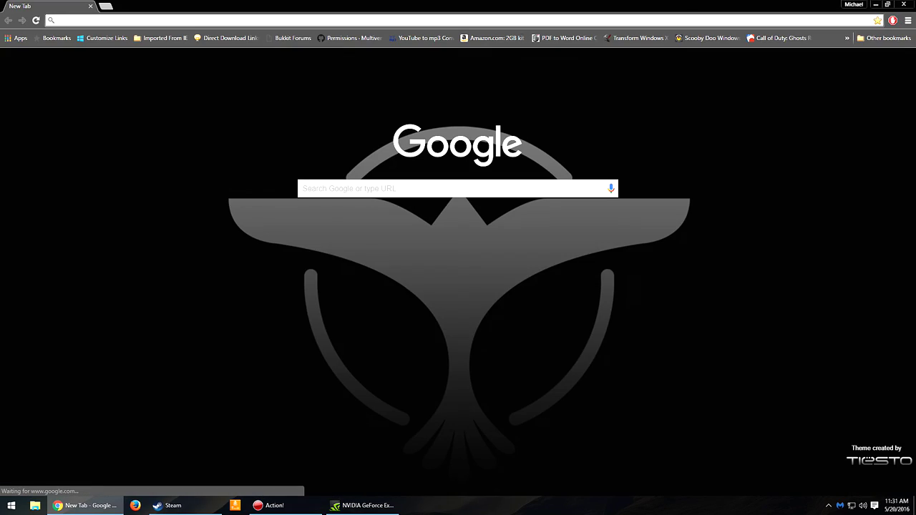
click(876, 4)
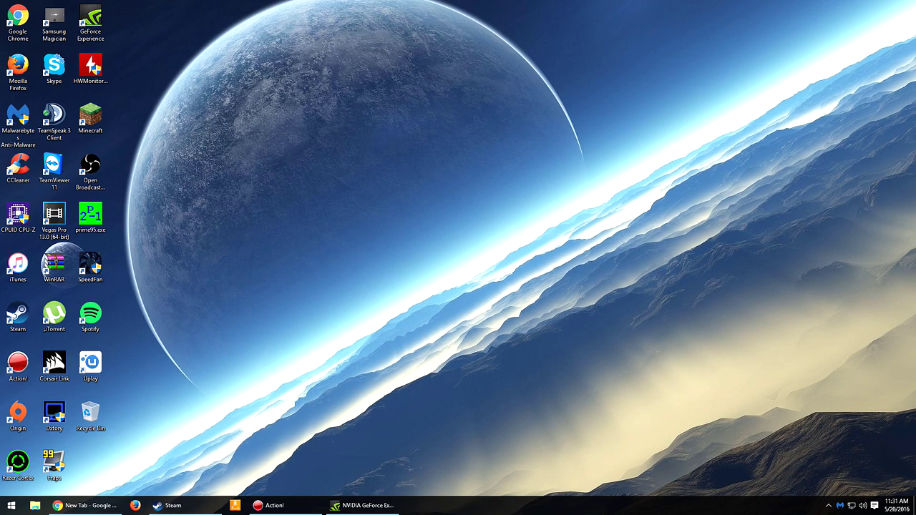
click(363, 505)
click(361, 505)
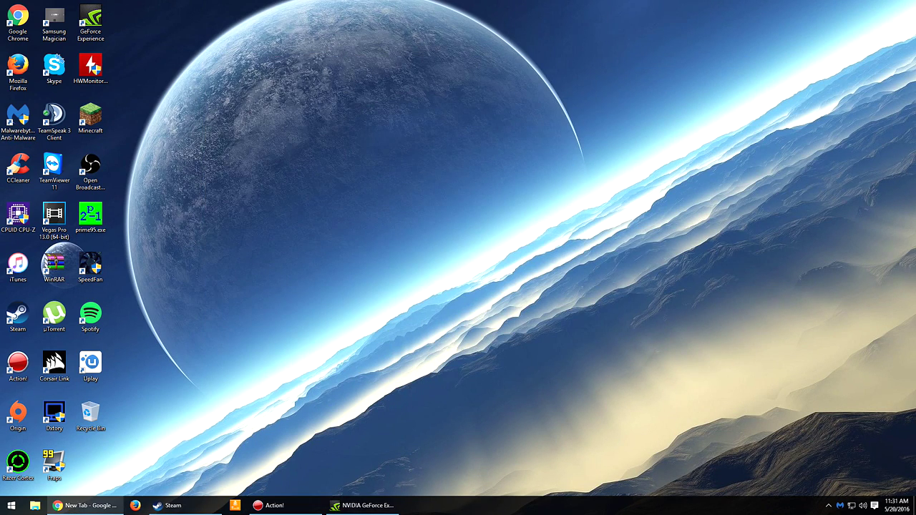
click(84, 505)
text(amd)
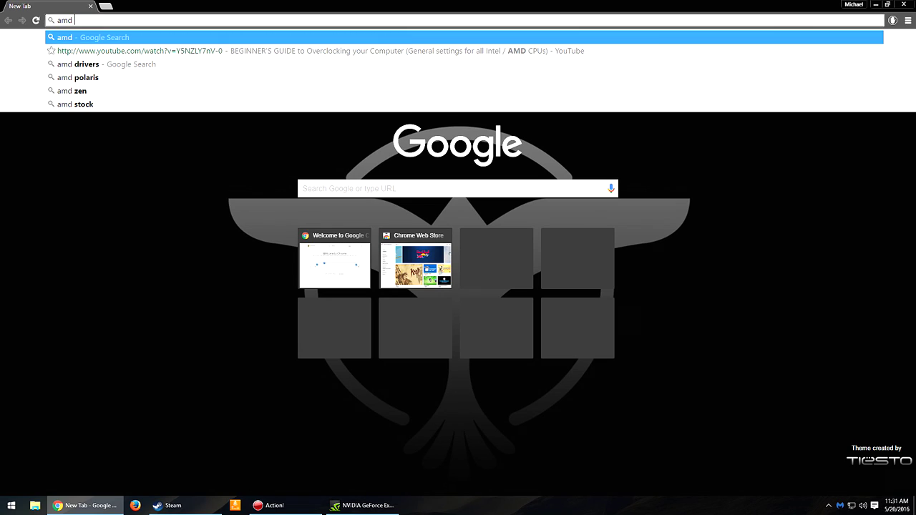
text( drivers)
key(Return)
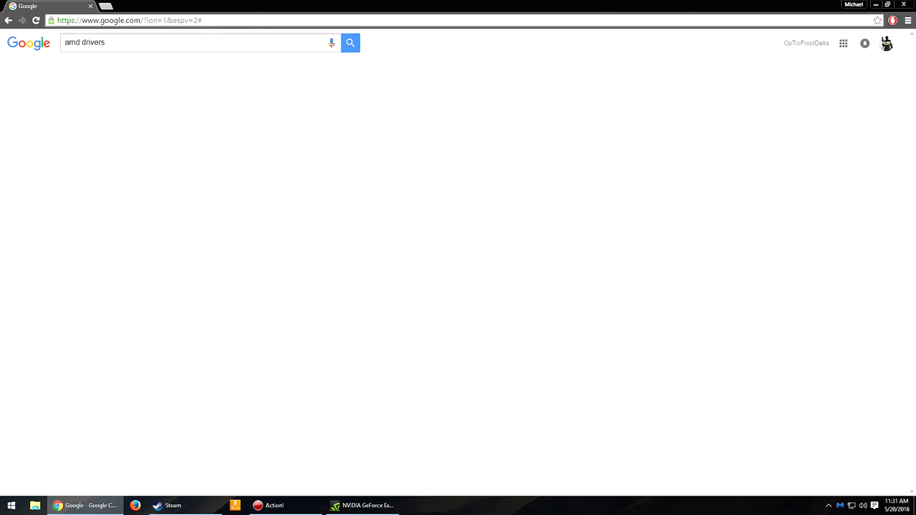
- Open AMD's driver download page, review its manual driver selection options, and close the browser
click(121, 116)
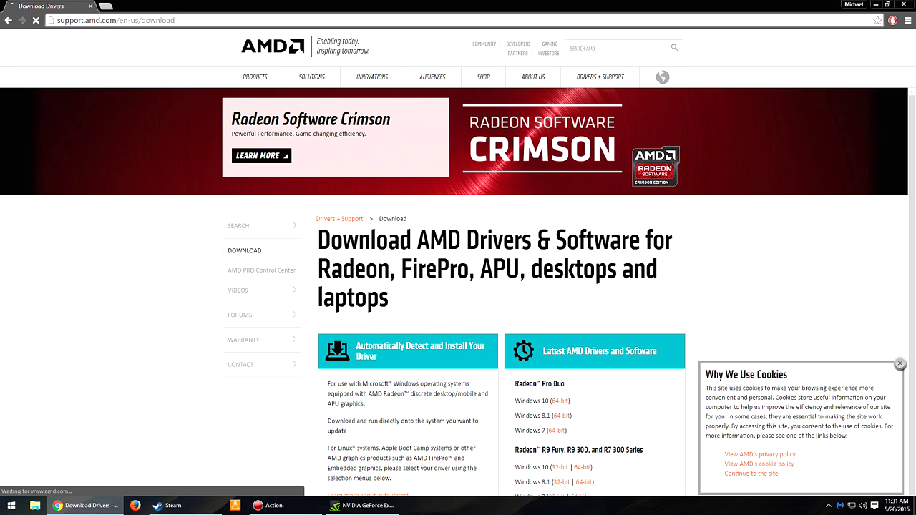
scroll(458, 286, down, 1)
scroll(457, 286, down, 2)
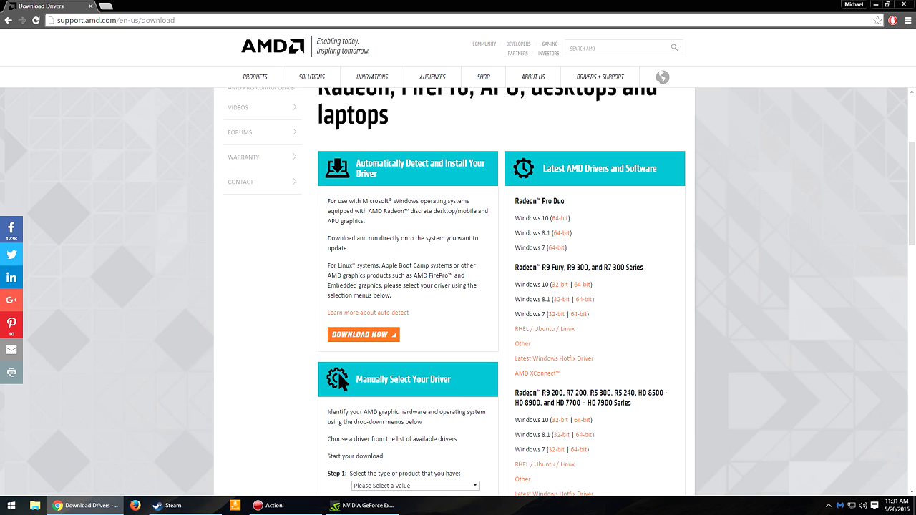
scroll(458, 286, down, 3)
click(415, 295)
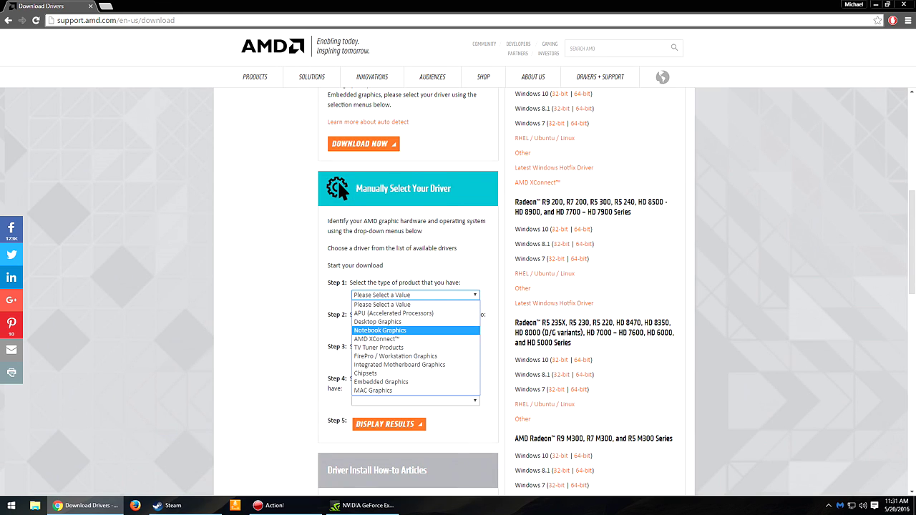
click(415, 303)
scroll(415, 303, down, 6)
scroll(458, 286, up, 7)
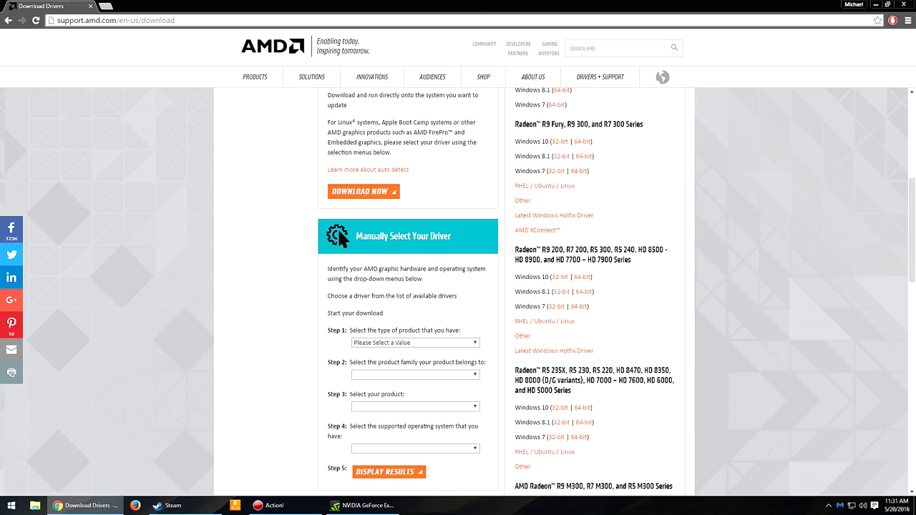
click(904, 5)
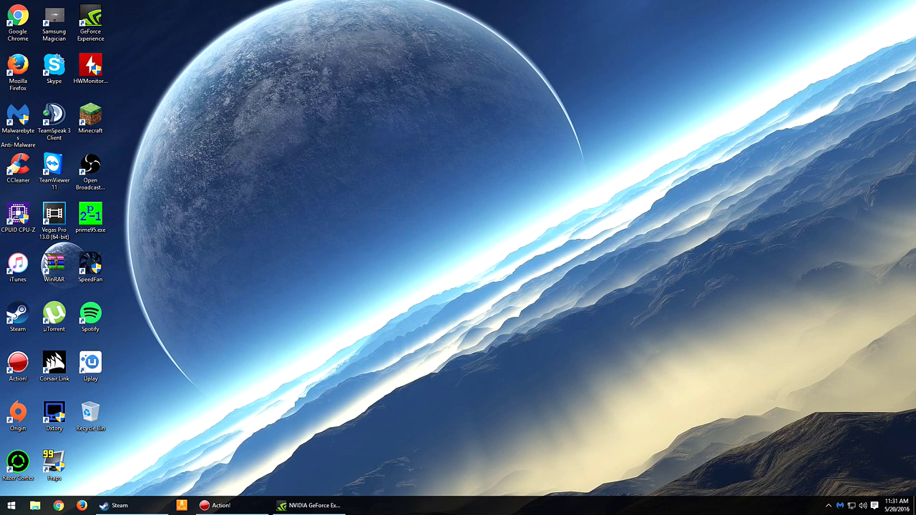
- View the display adapter properties from the advanced display settings, and close the properties and settings windows
right_click(368, 123)
click(403, 213)
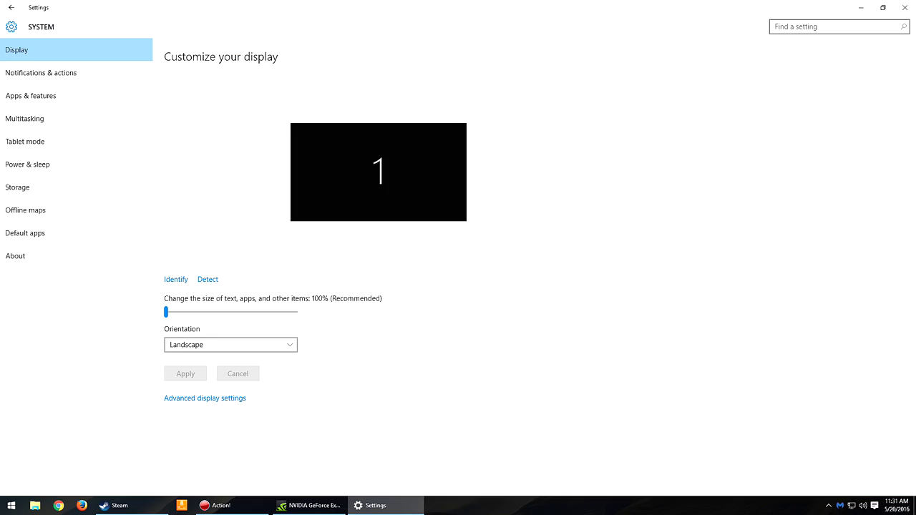
click(205, 397)
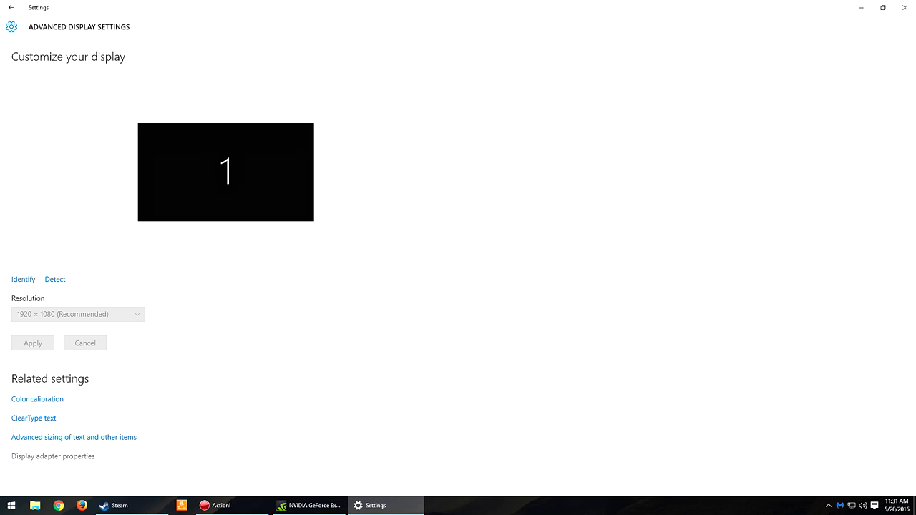
click(53, 456)
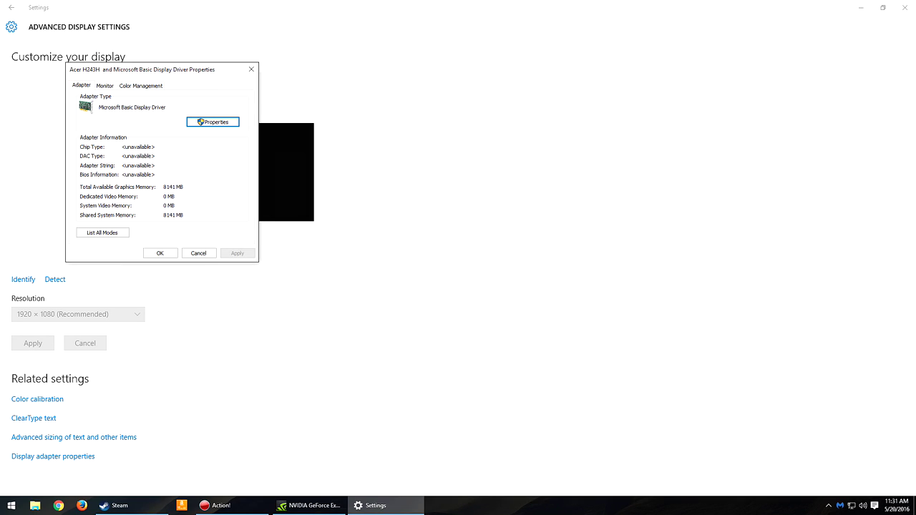
drag(154, 69, 314, 70)
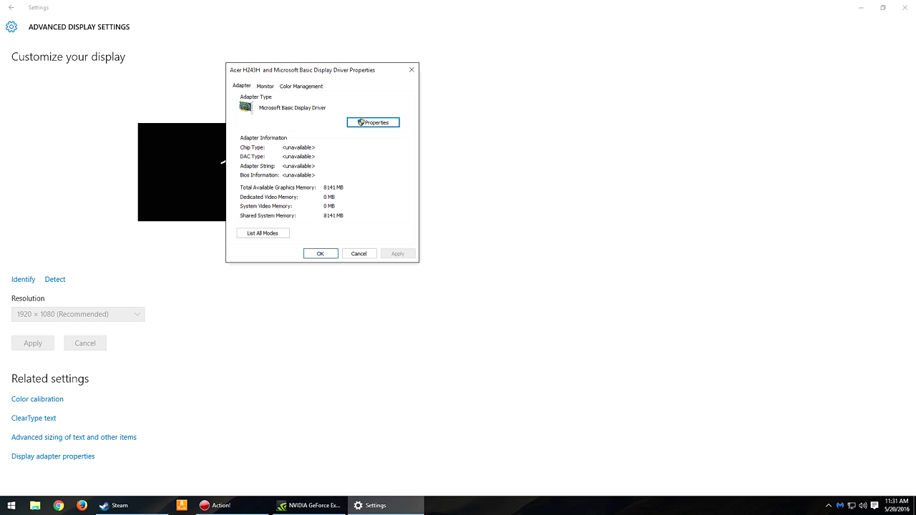
click(321, 254)
click(904, 7)
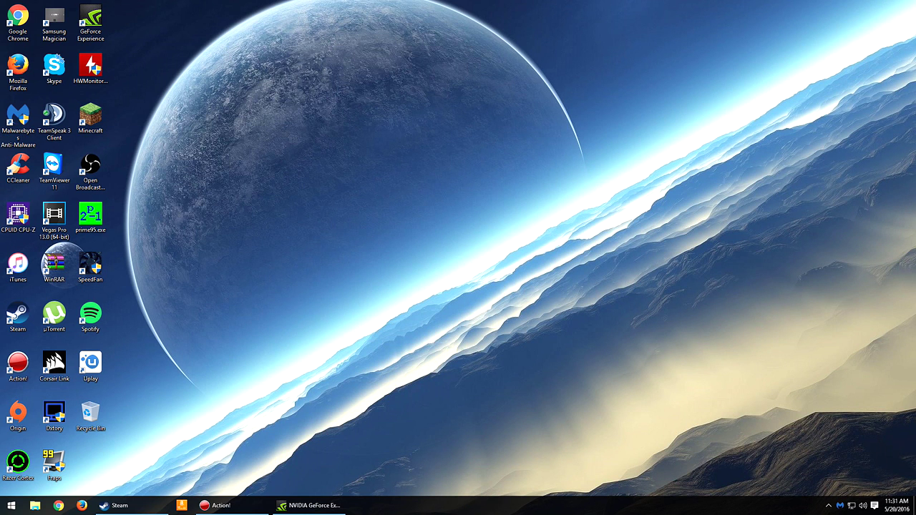
- Return to GeForce Experience, dismiss the connection error, and close the program
click(309, 505)
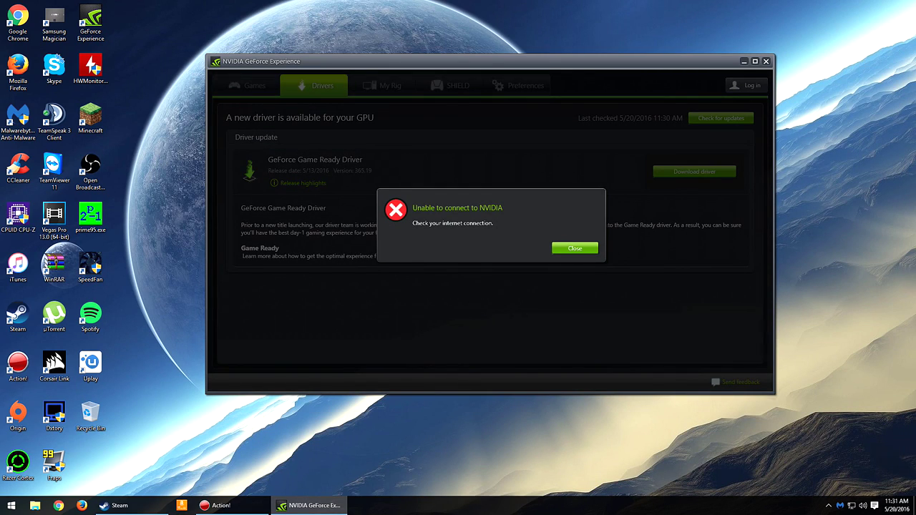
click(574, 249)
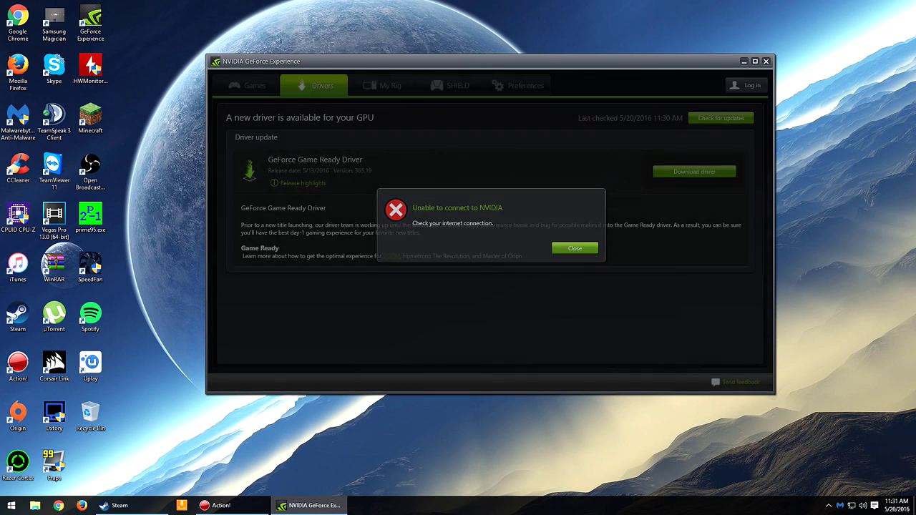
click(765, 62)
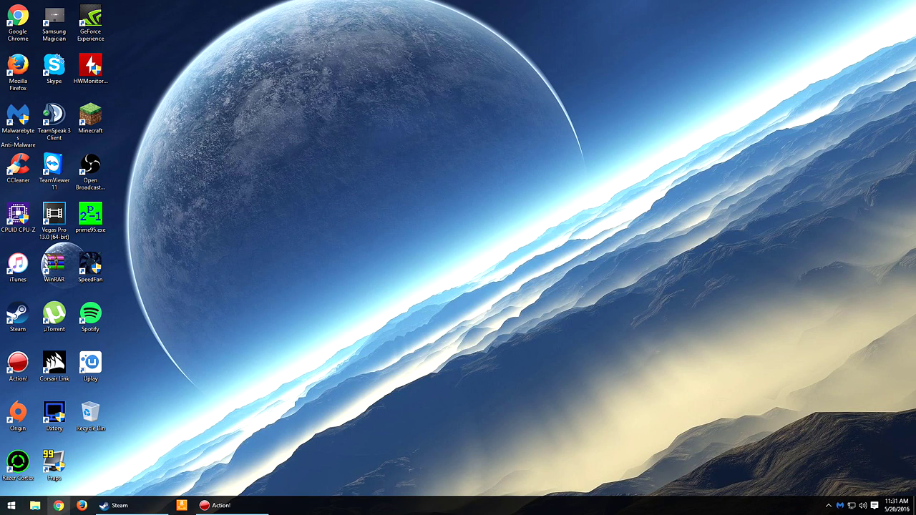
- Look at Big Picture mode in Steam, then exit it and return to the desktop
click(114, 505)
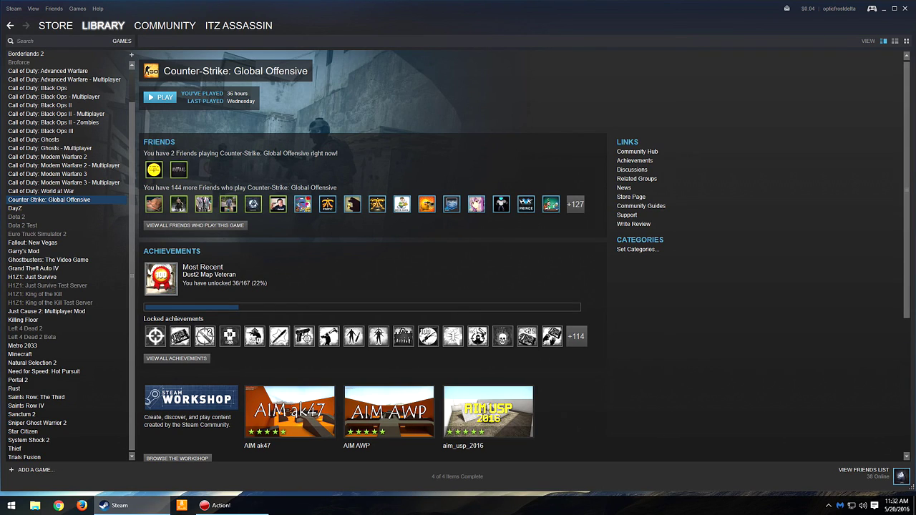
click(872, 9)
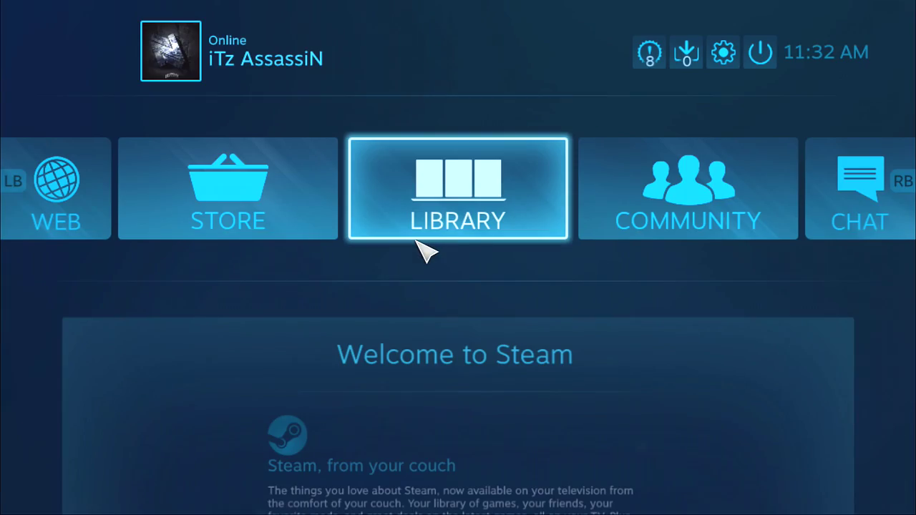
click(761, 53)
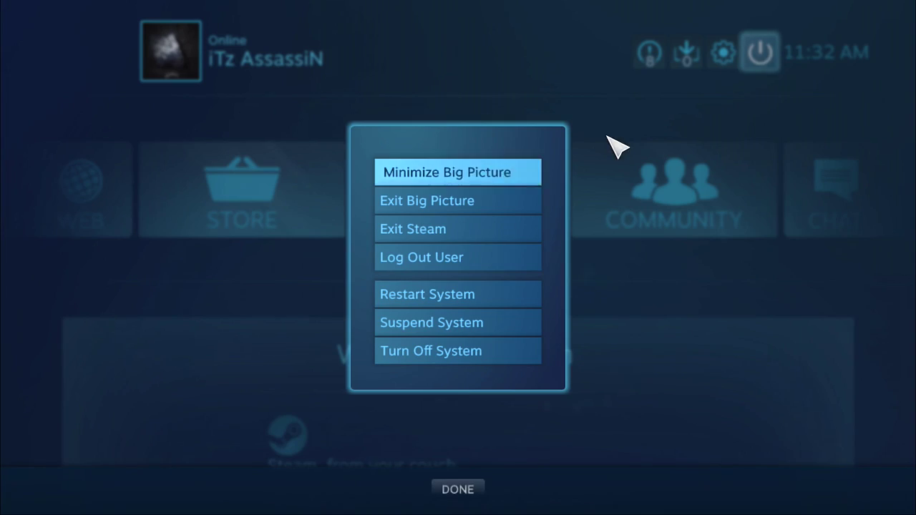
click(507, 175)
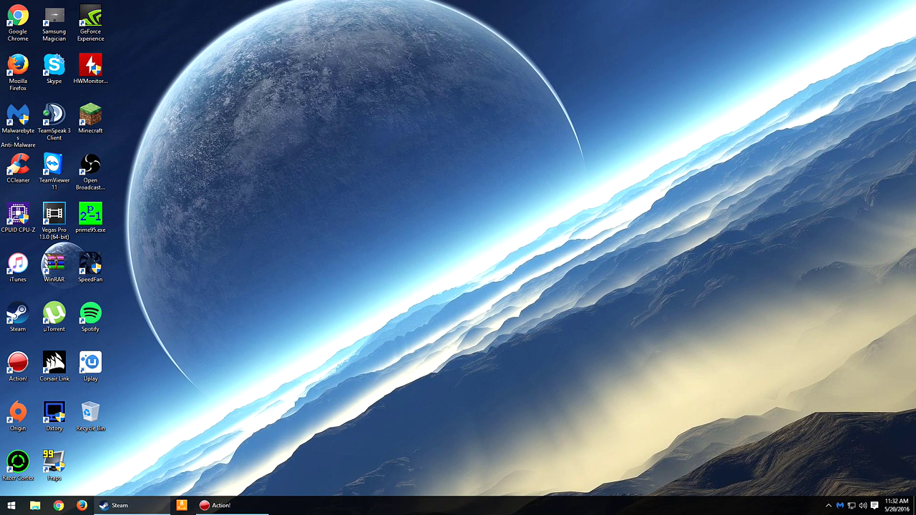
click(164, 505)
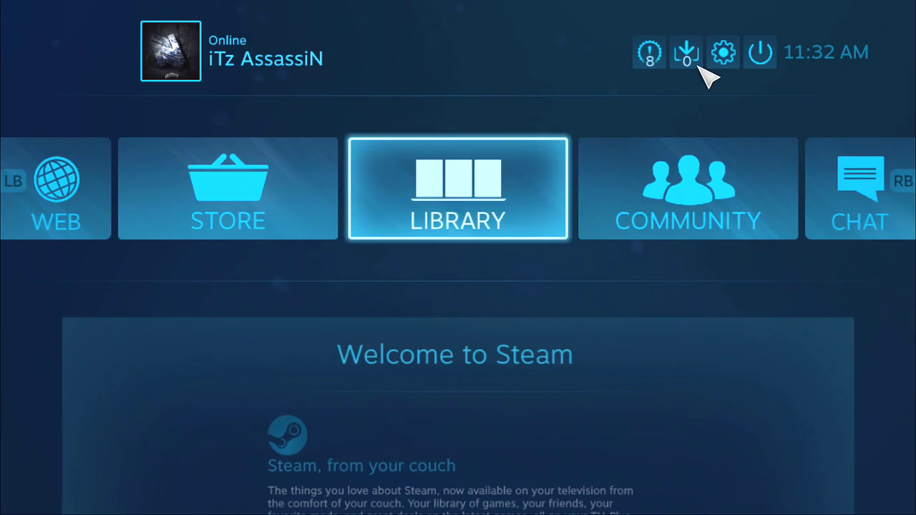
click(760, 52)
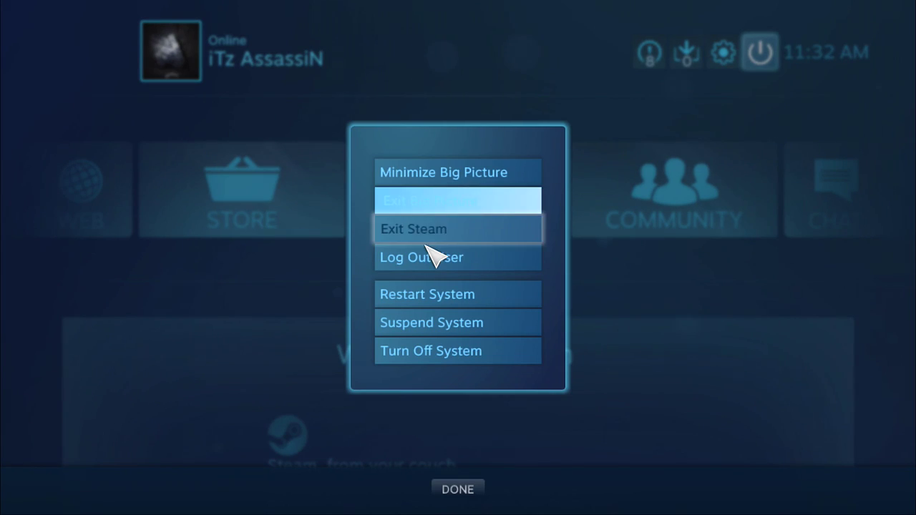
click(433, 203)
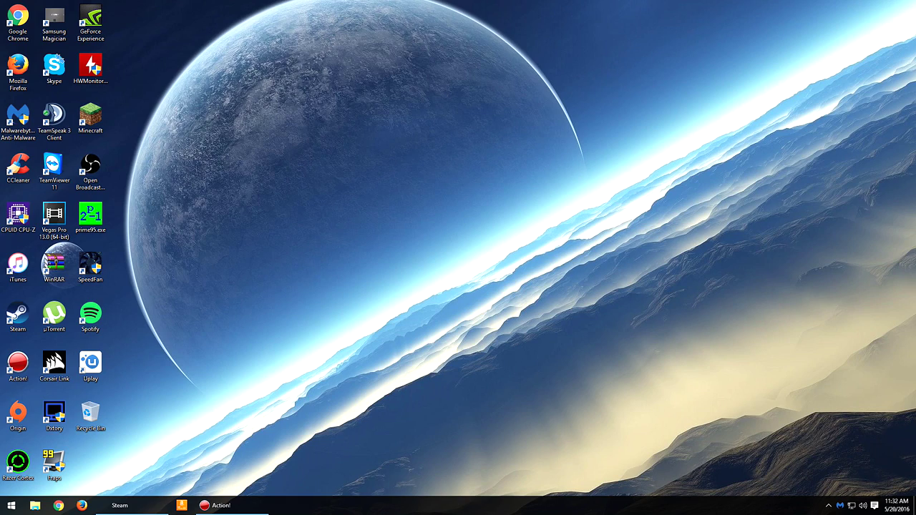
key(super+d)
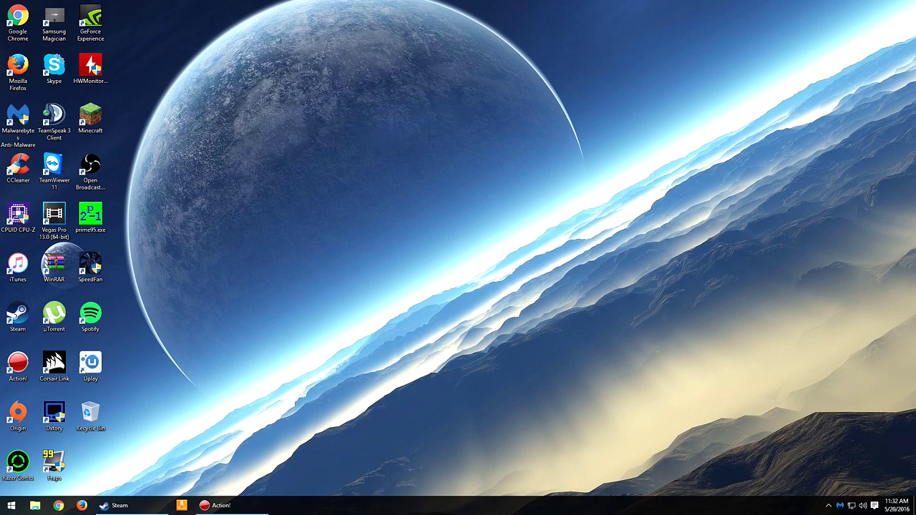
drag(222, 292, 435, 345)
click(828, 505)
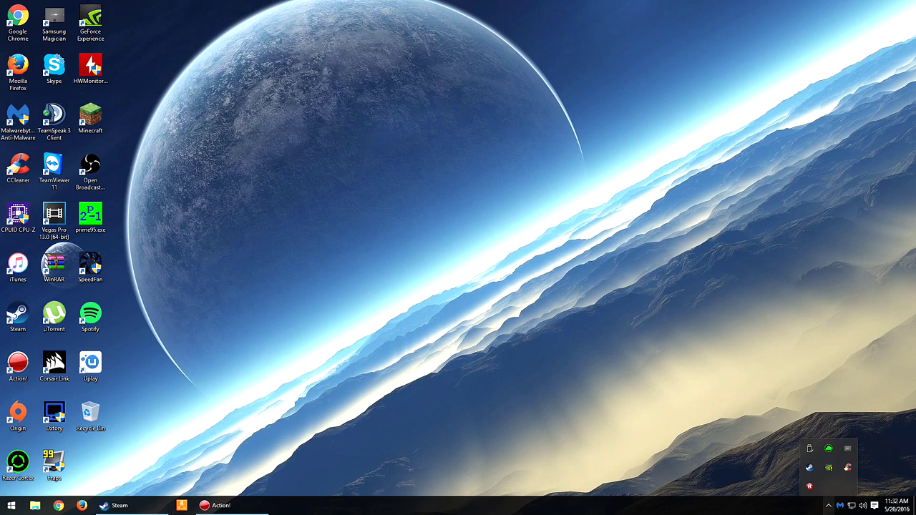
click(829, 505)
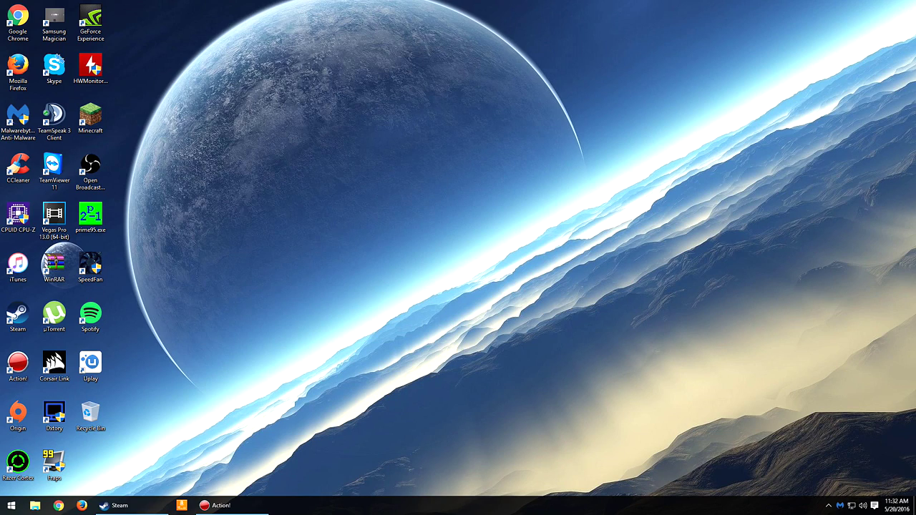